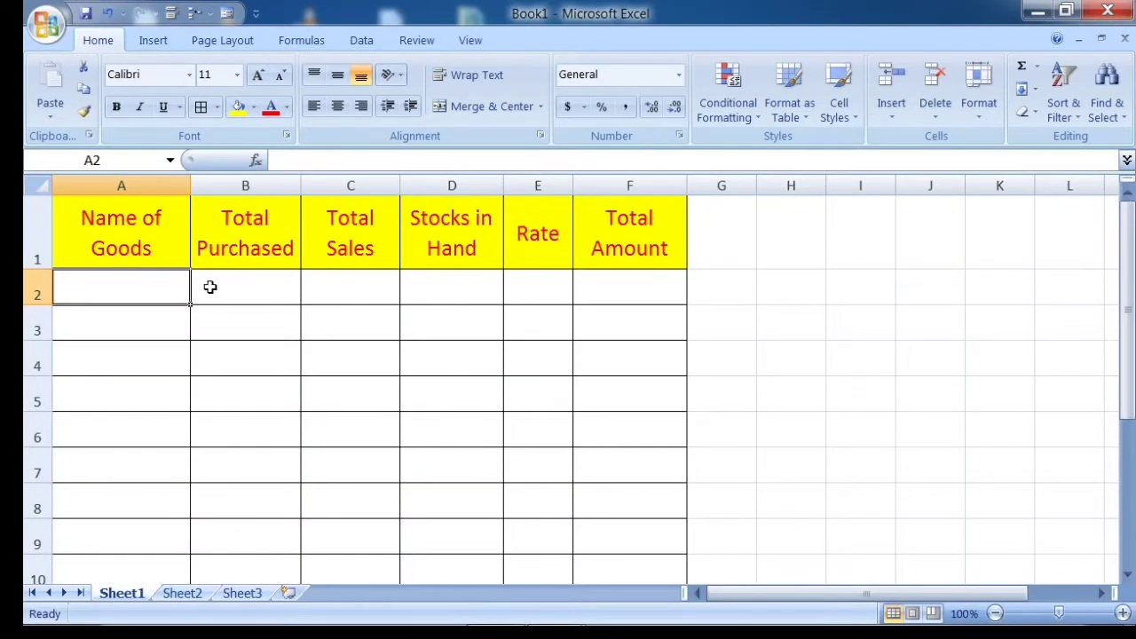
pyautogui.click(129, 248)
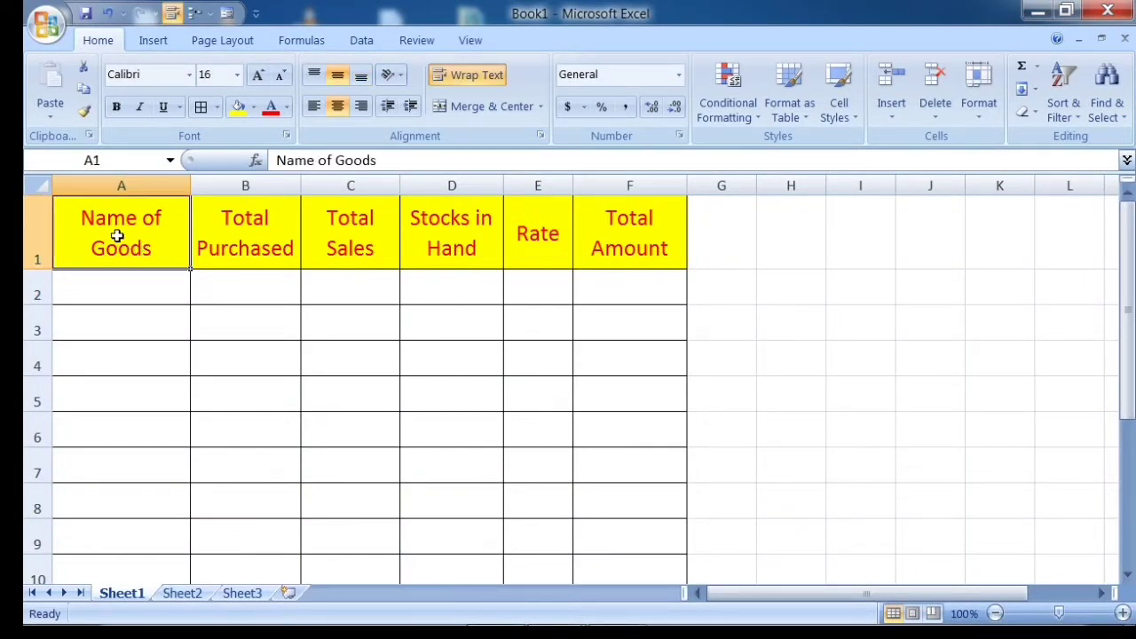
pyautogui.click(244, 244)
pyautogui.click(359, 243)
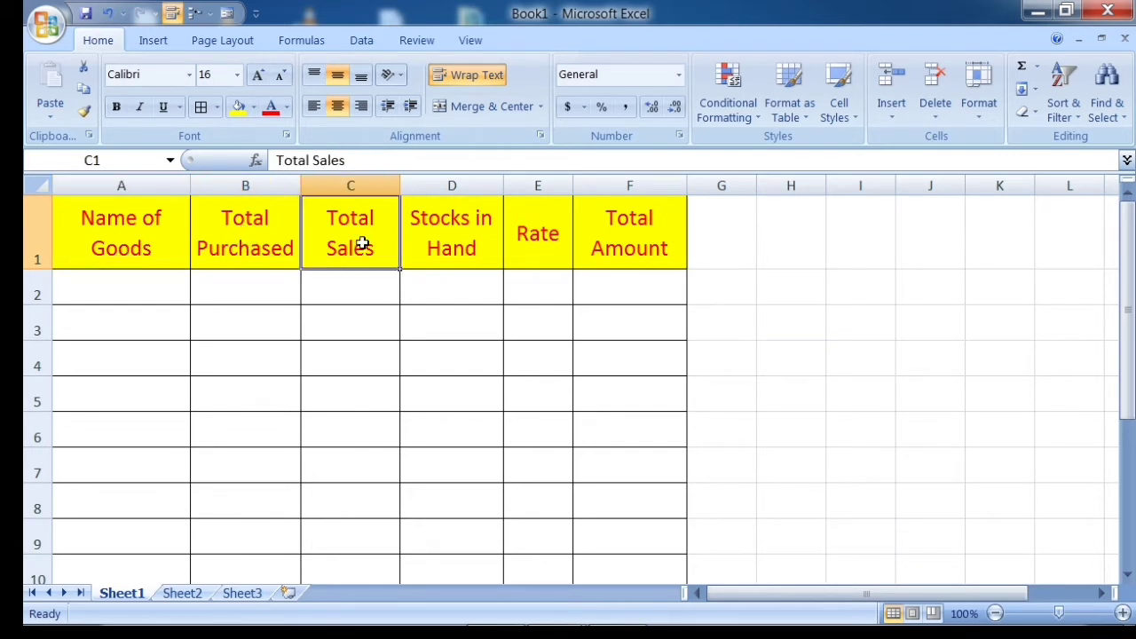
pyautogui.click(441, 241)
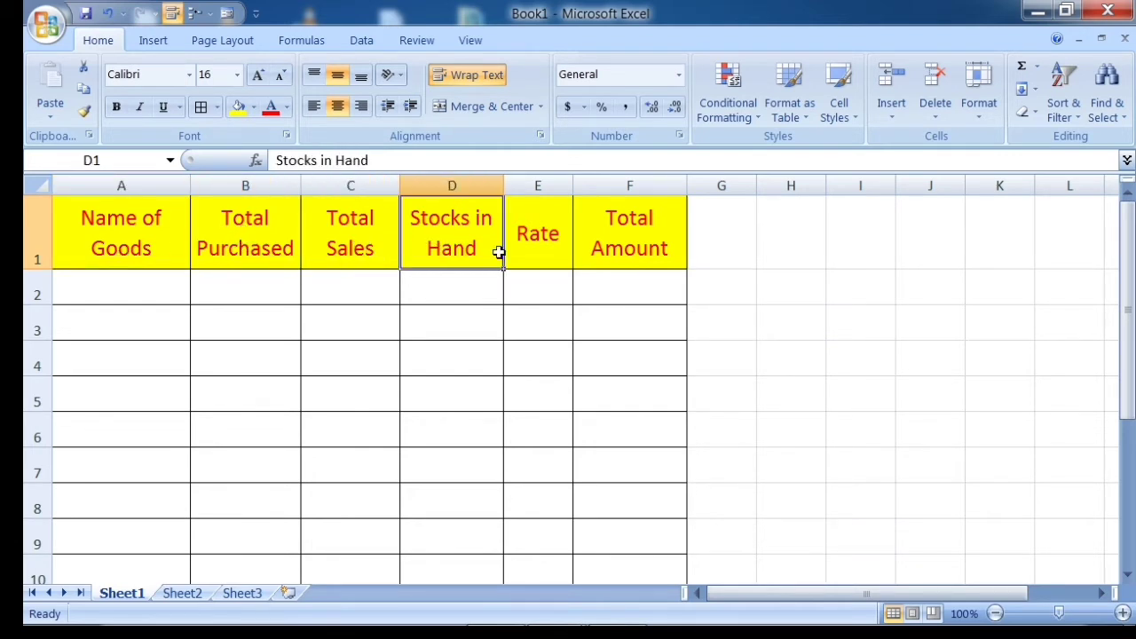
pyautogui.click(535, 255)
pyautogui.click(624, 247)
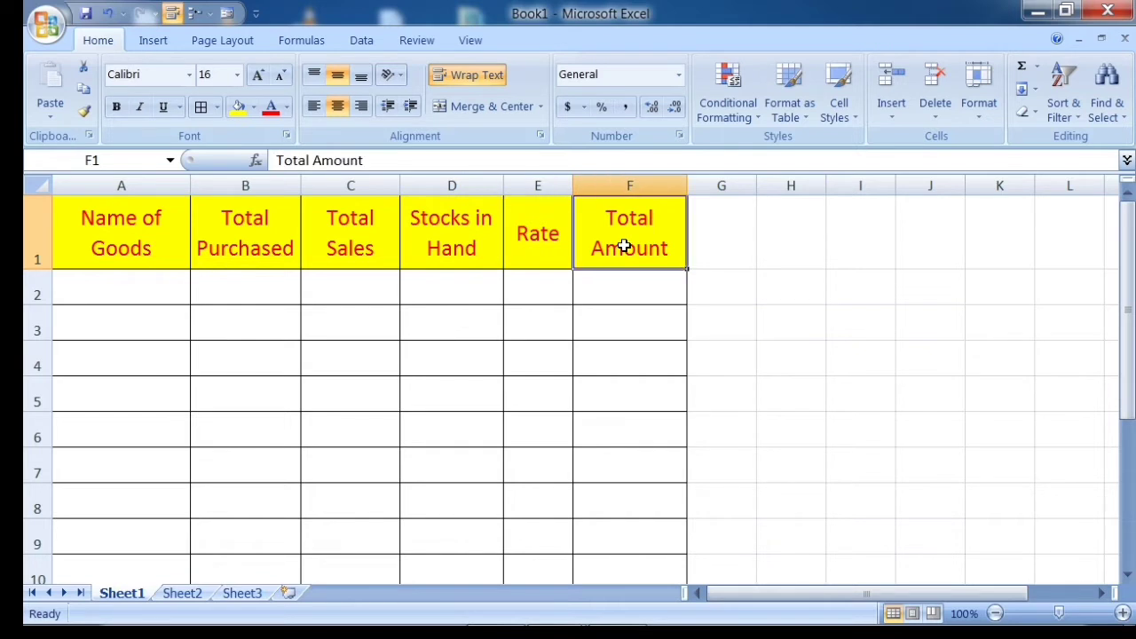
pyautogui.click(133, 290)
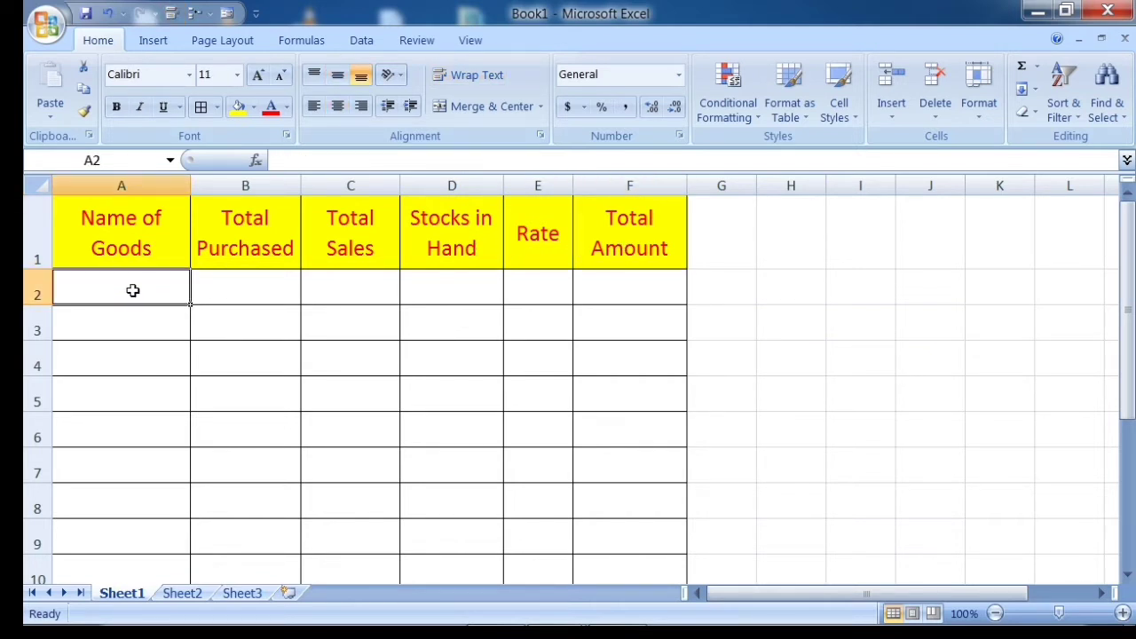
pyautogui.click(236, 286)
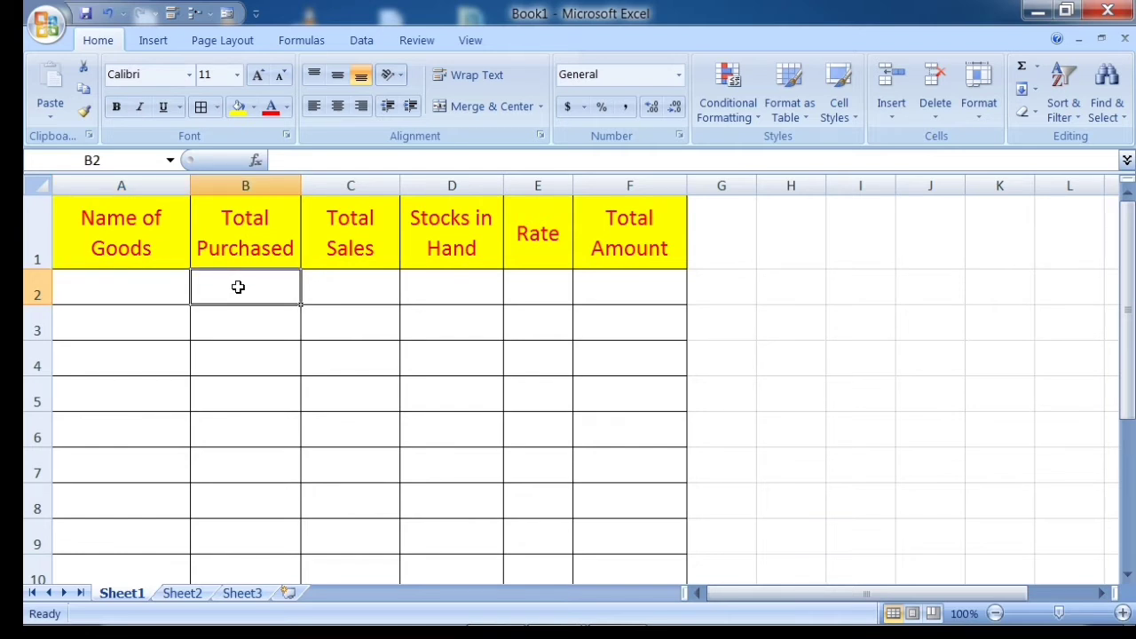
pyautogui.click(352, 295)
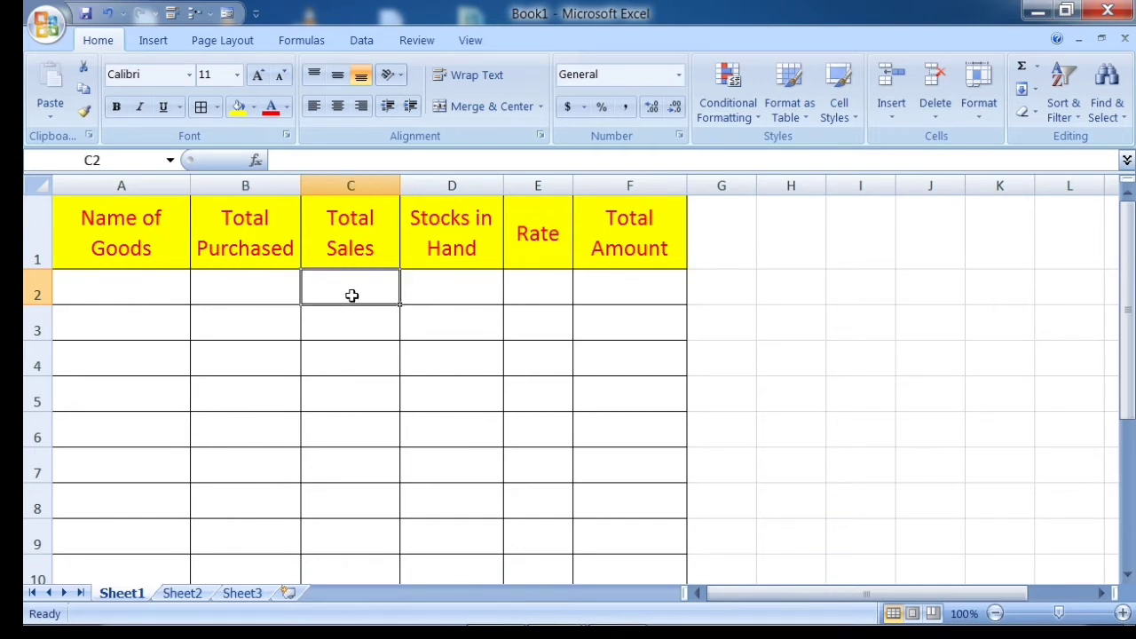
pyautogui.click(456, 280)
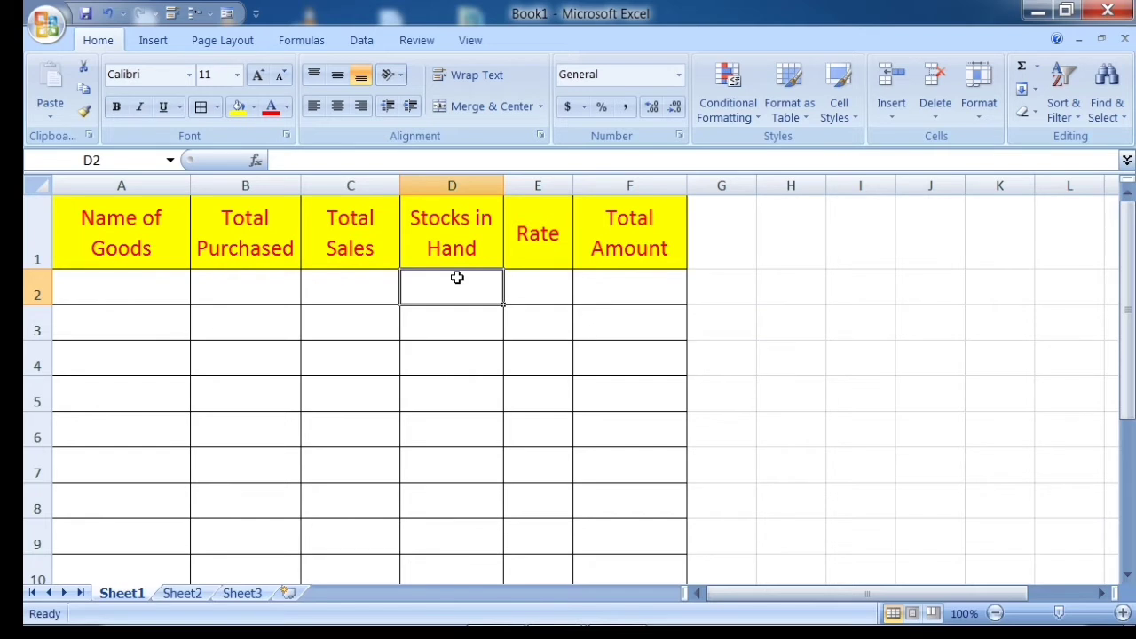
pyautogui.click(251, 292)
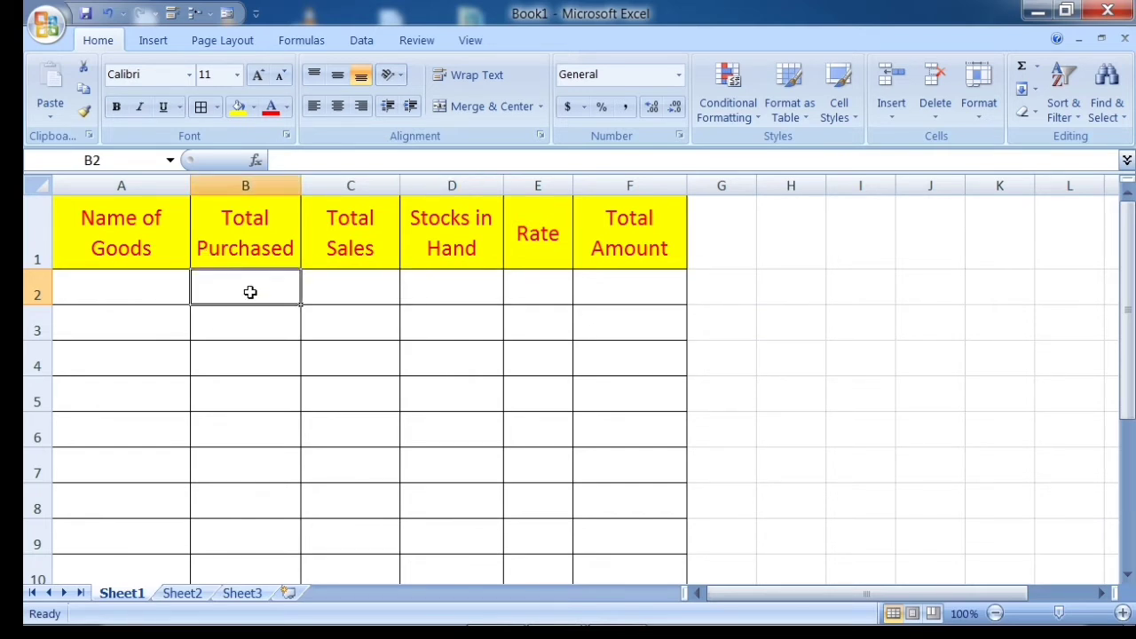
pyautogui.click(342, 291)
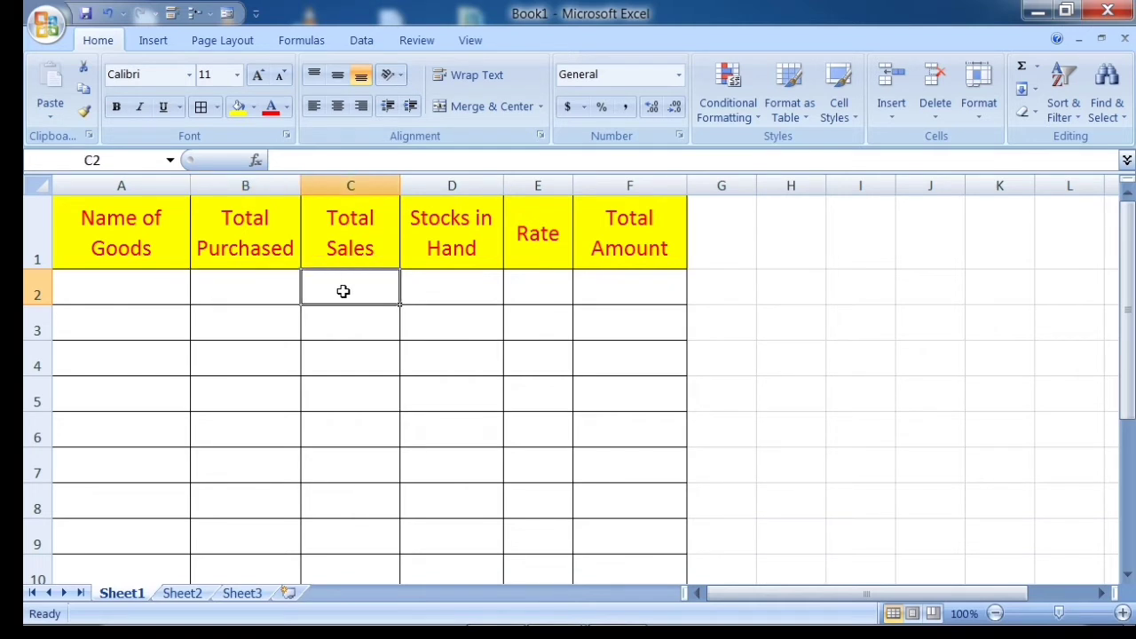
pyautogui.click(429, 288)
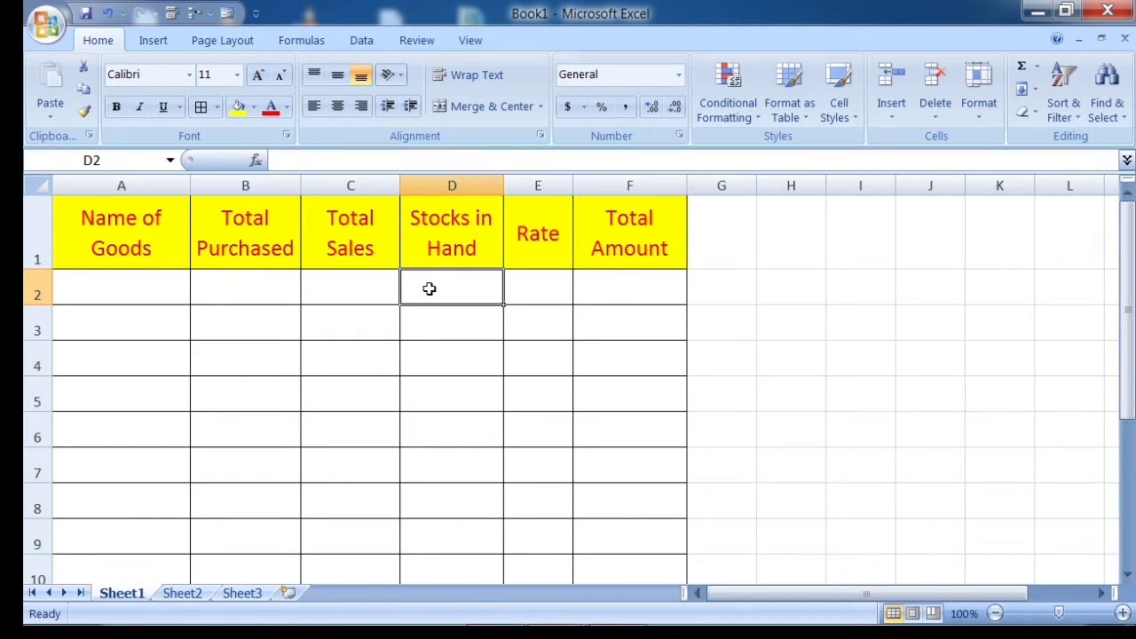
# Enter =SUM(B2-C2) in D2 so Stocks in Hand is Total Purchased minus Total Sales.
pyautogui.write('=sum')
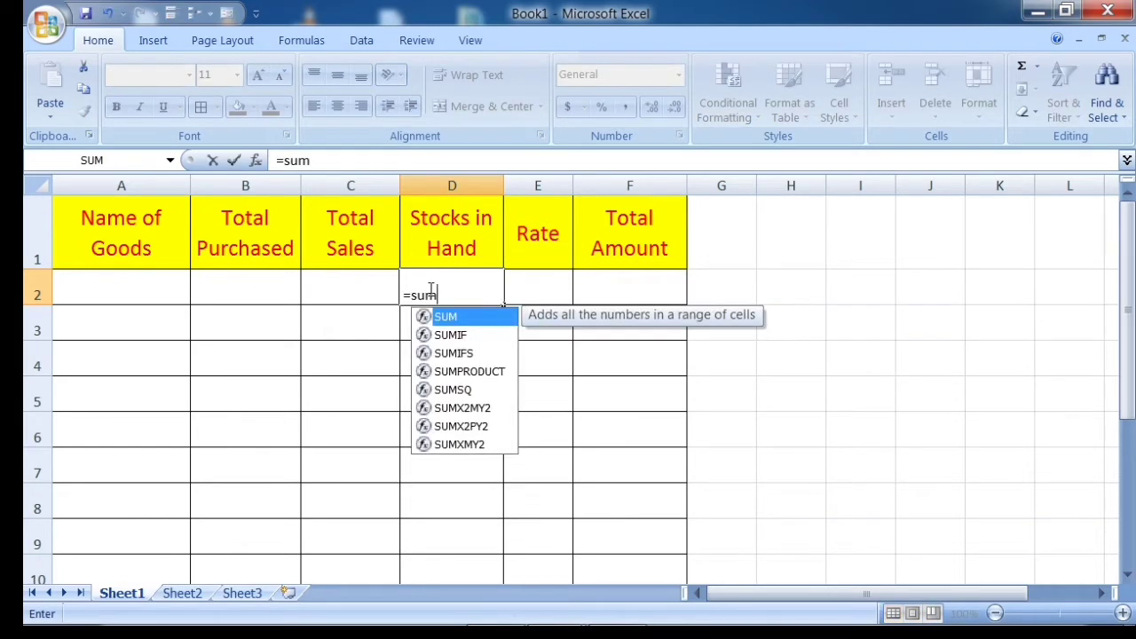
pyautogui.write('(')
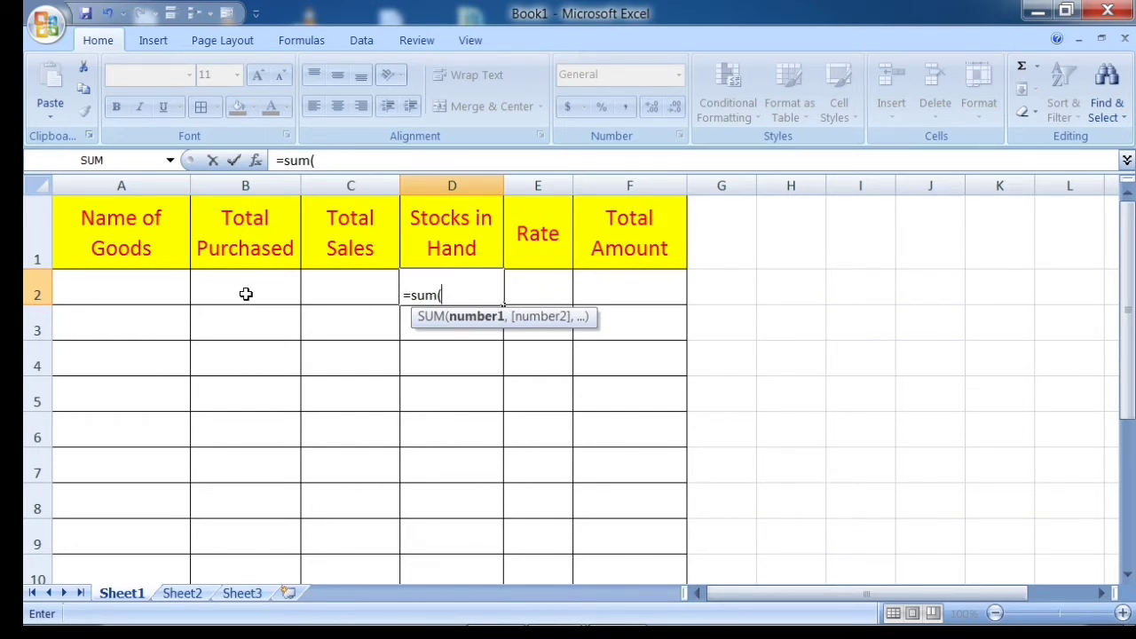
pyautogui.click(246, 293)
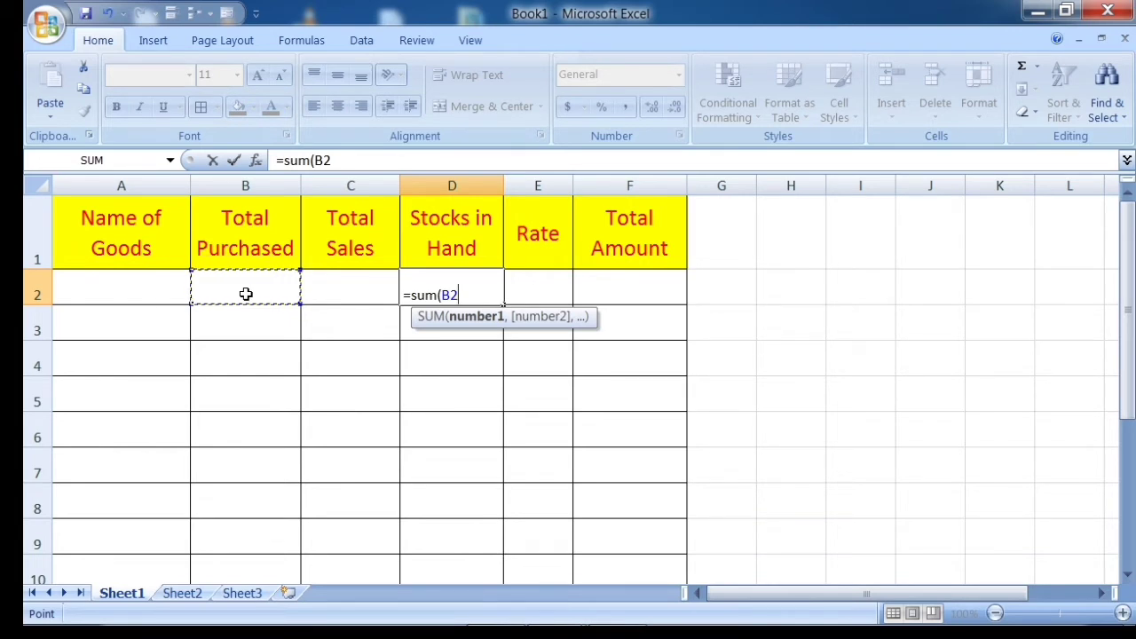
pyautogui.write('-')
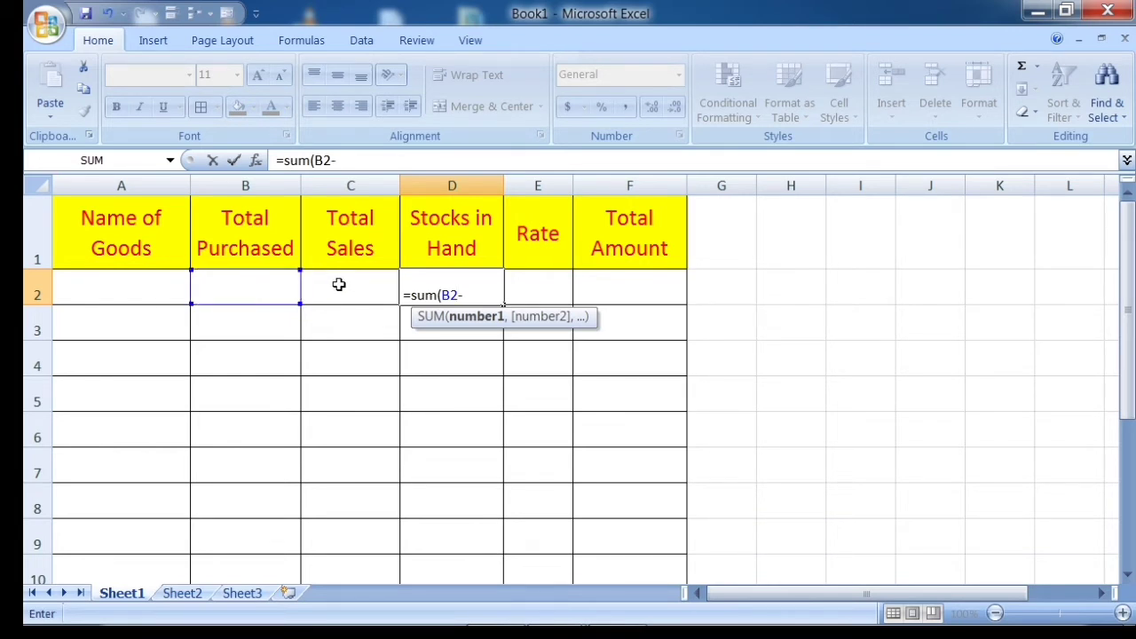
pyautogui.click(338, 284)
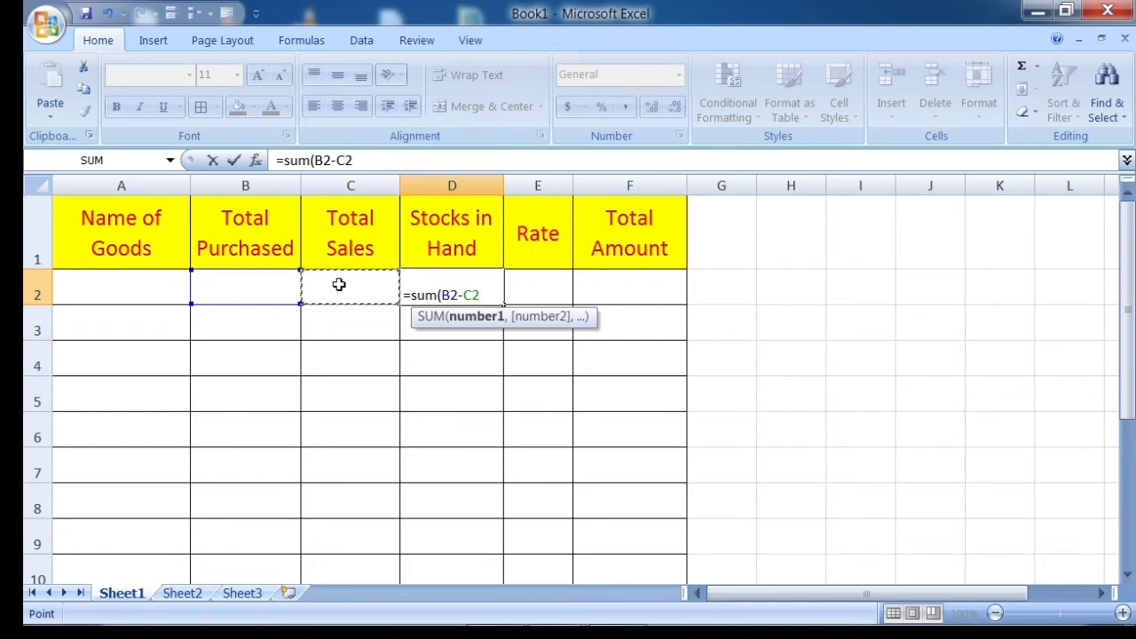
pyautogui.write(')')
pyautogui.press('Return')
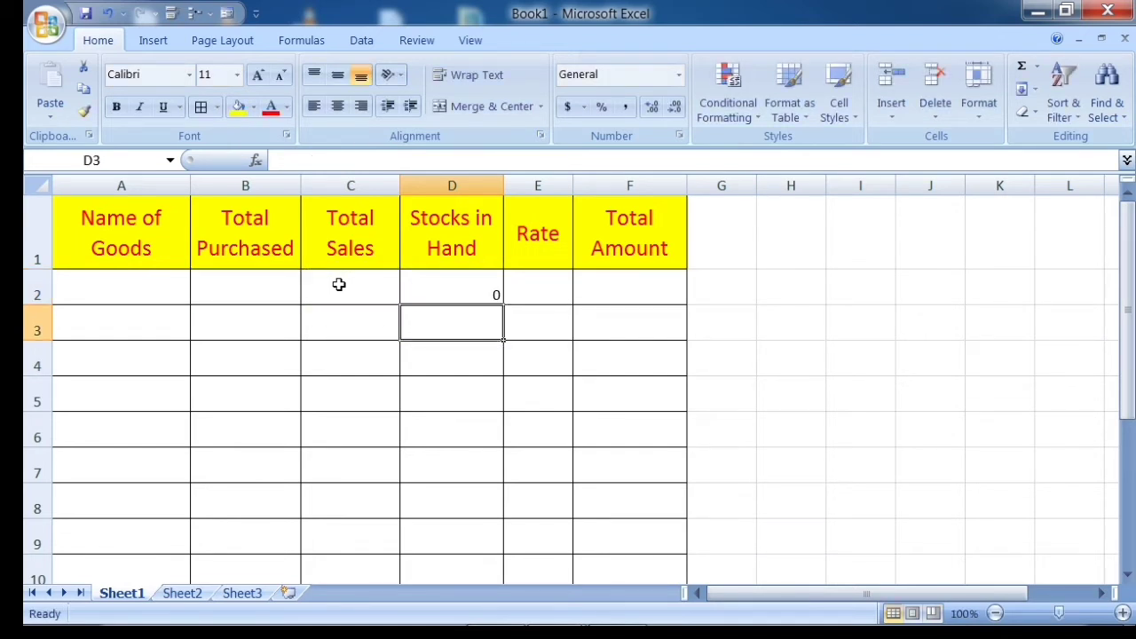
pyautogui.click(429, 292)
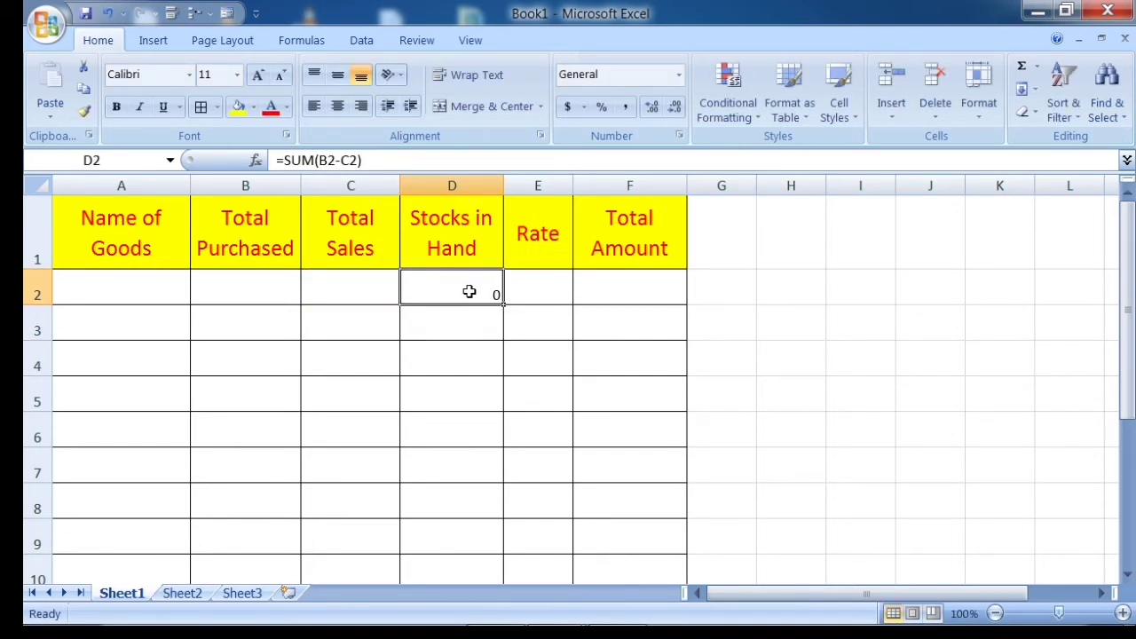
pyautogui.click(520, 294)
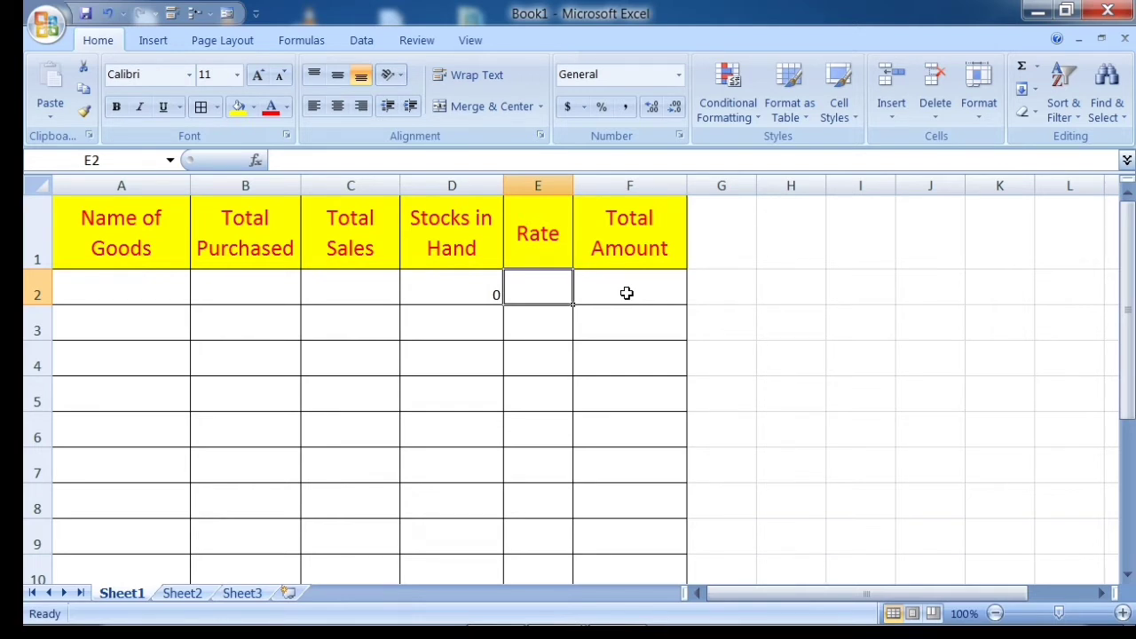
# Enter =SUM(D2*E2) in F2 so Total Amount is stocks in hand times rate.
pyautogui.click(626, 293)
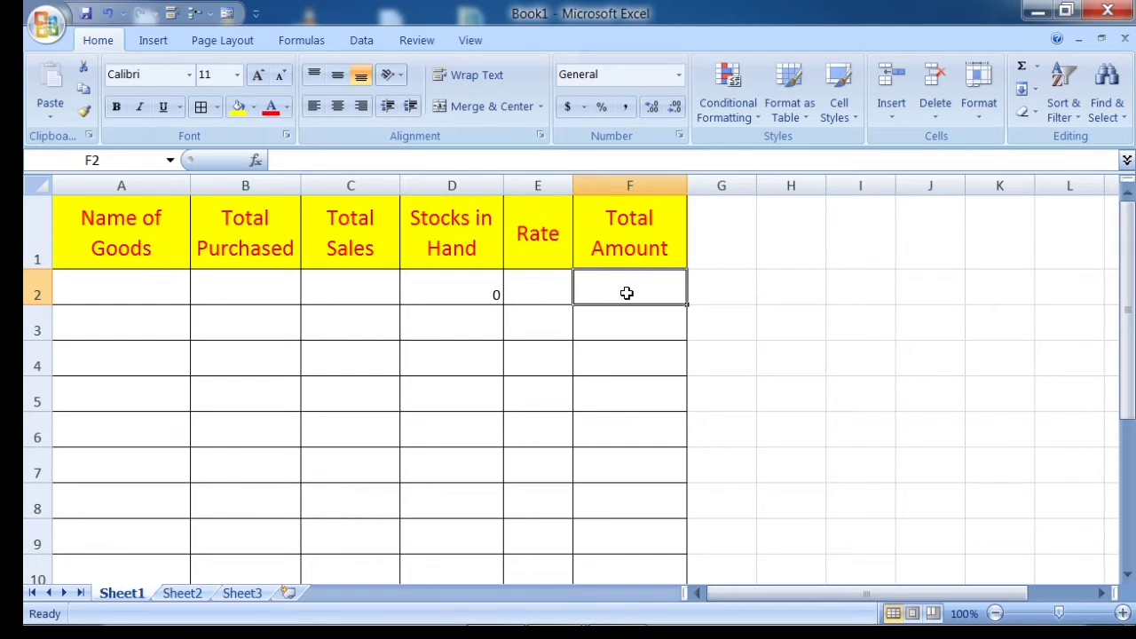
pyautogui.write('=')
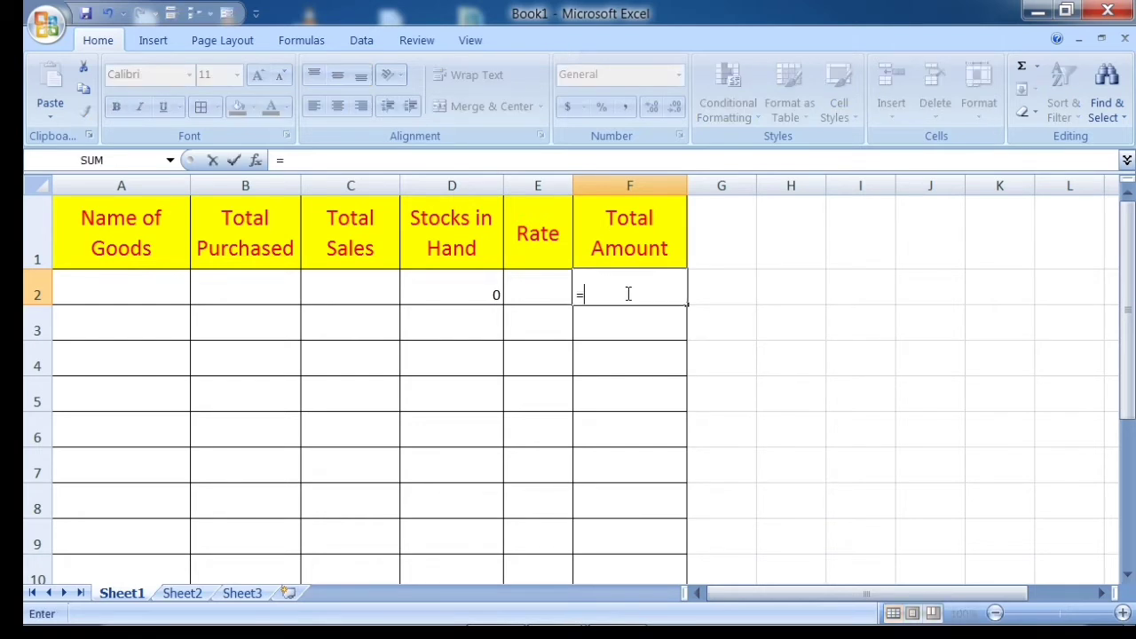
pyautogui.write('sum(')
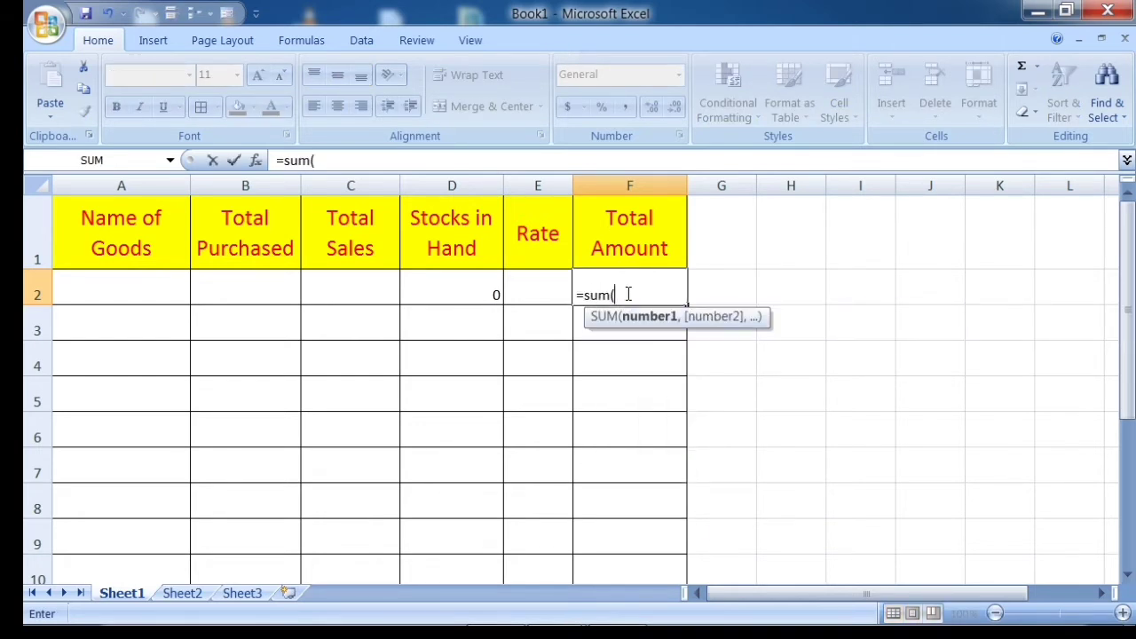
pyautogui.click(451, 291)
pyautogui.write('*')
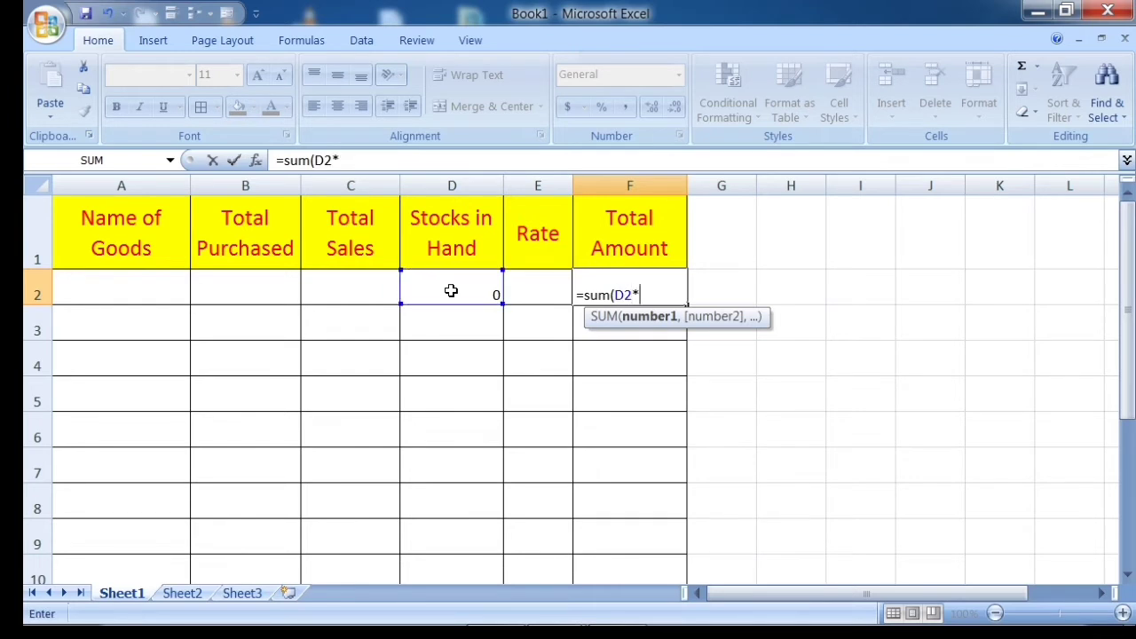
pyautogui.click(531, 287)
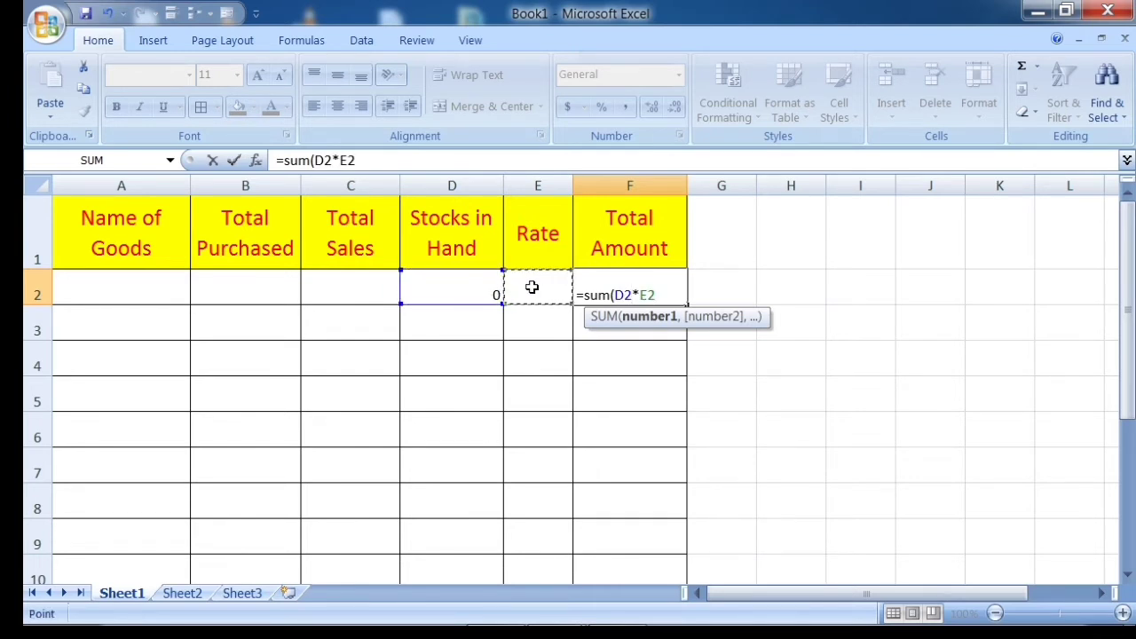
pyautogui.write(')')
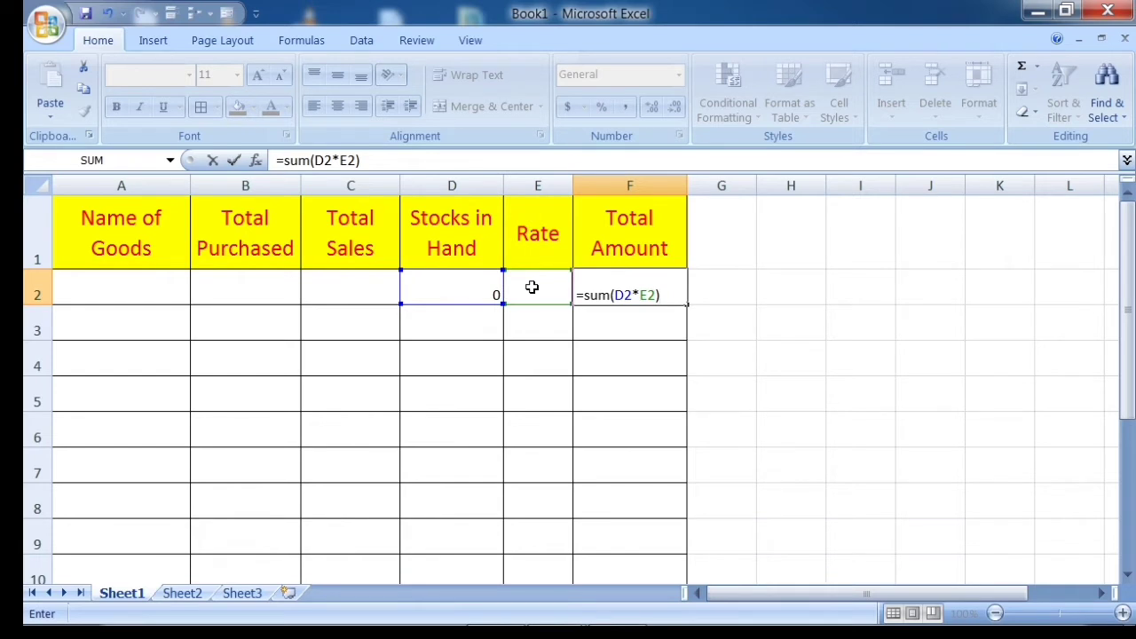
pyautogui.press('Return')
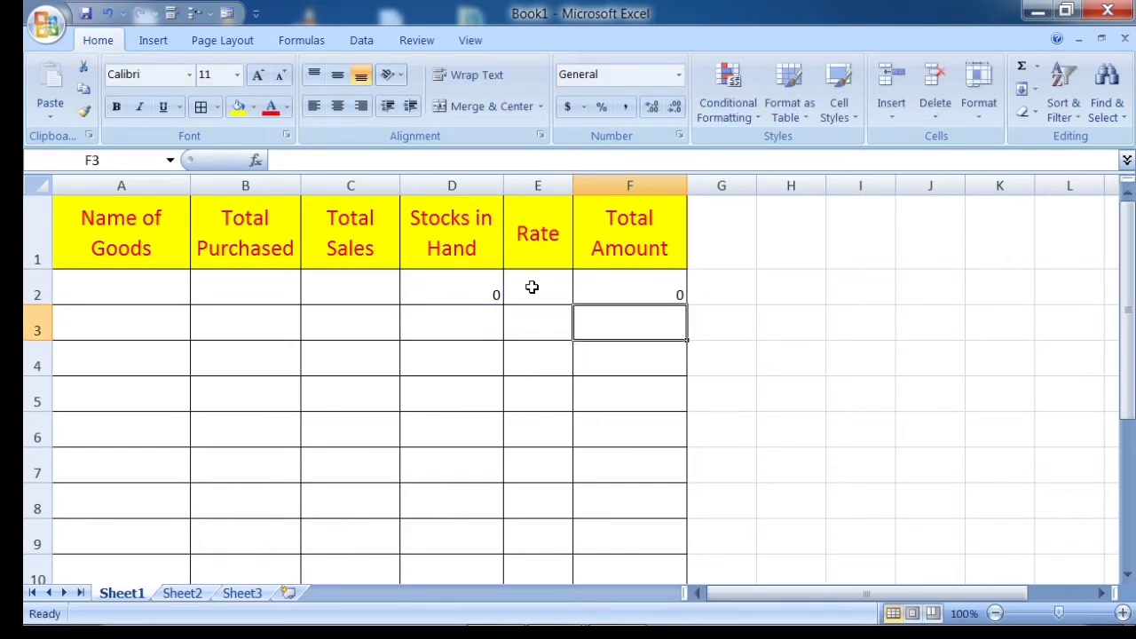
pyautogui.click(616, 291)
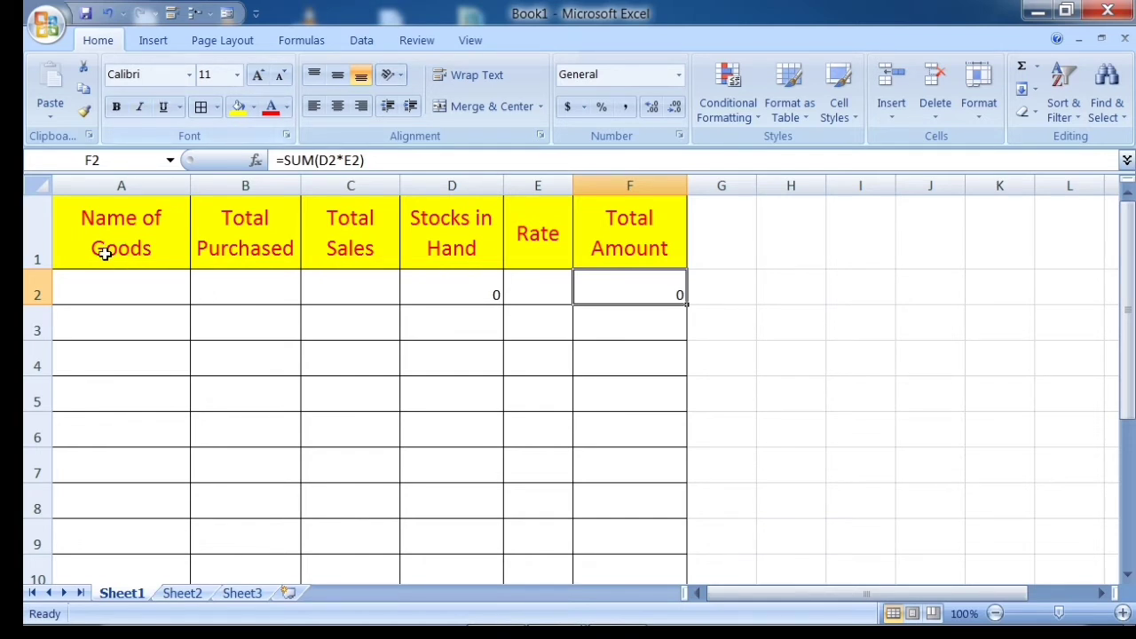
# Select the header cells A1:F1 and bring up the data entry Form.
pyautogui.moveTo(97, 218); pyautogui.dragTo(585, 210)
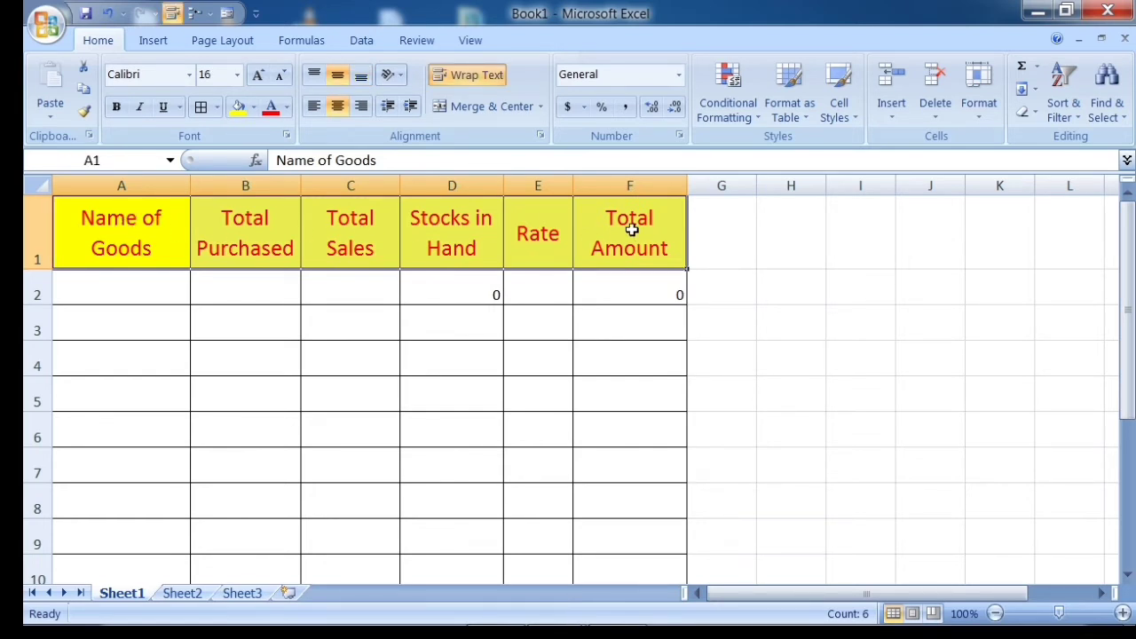
pyautogui.click(226, 15)
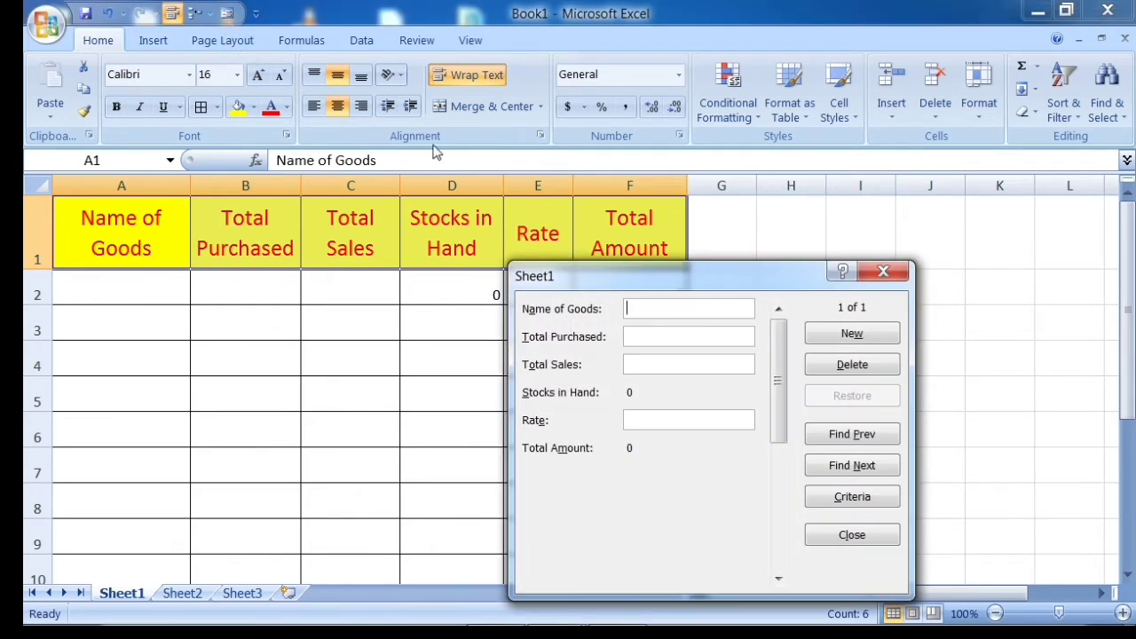
pyautogui.moveTo(652, 278); pyautogui.dragTo(689, 235)
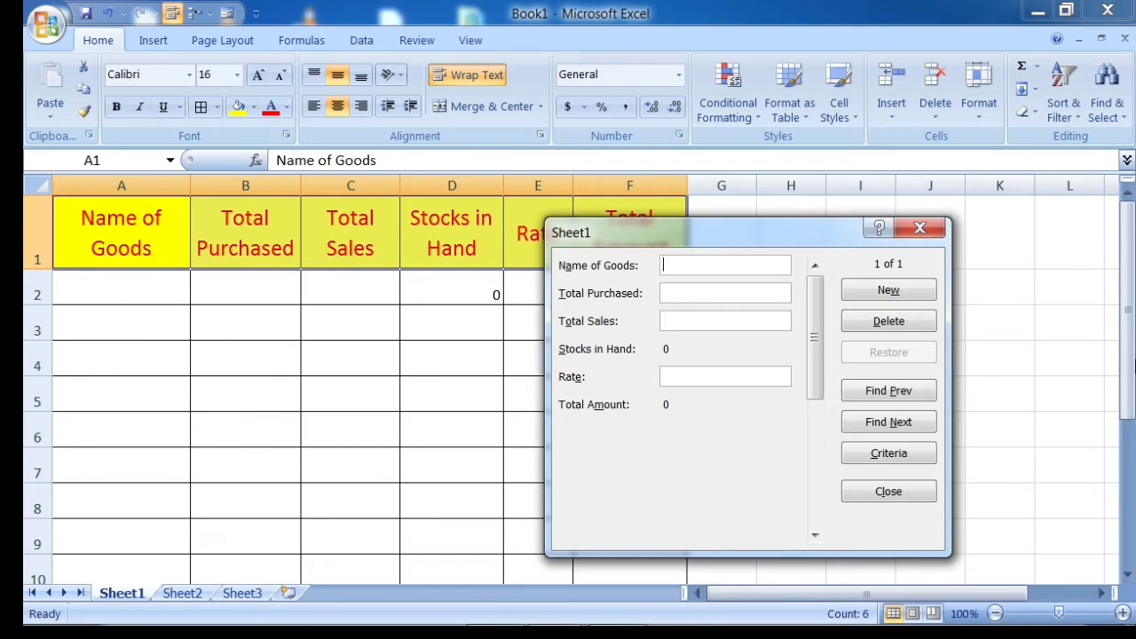
# Enter the DVD record with 50 purchased, 32 sold and rate 12, then close the form.
pyautogui.write('DVC')
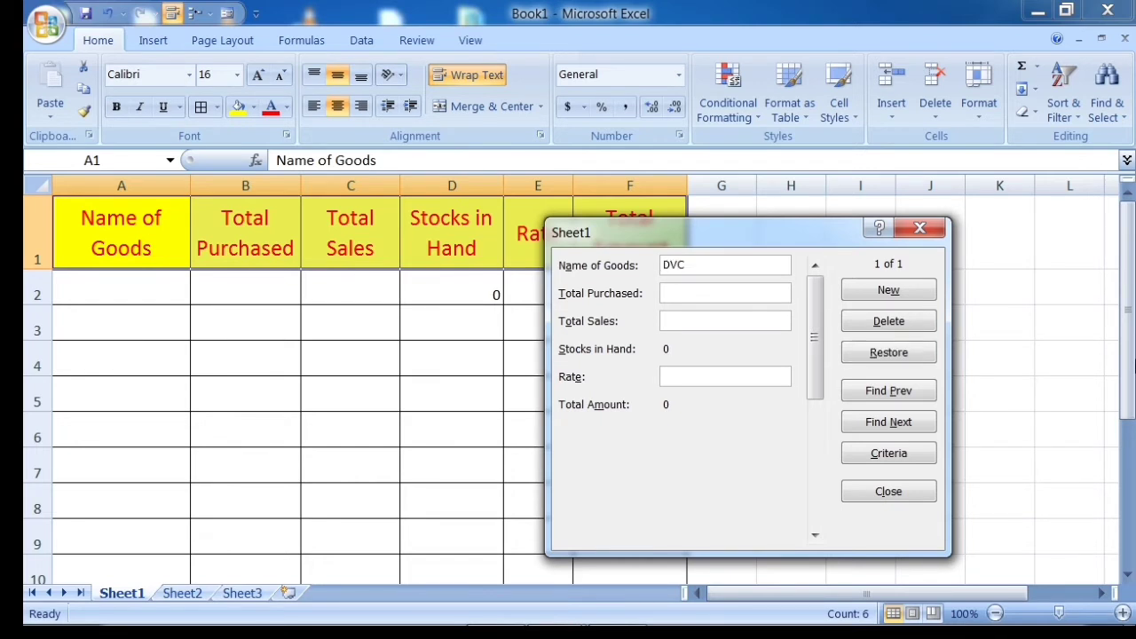
pyautogui.press('BackSpace')
pyautogui.write('D')
pyautogui.write('50')
pyautogui.write('32')
pyautogui.write('12')
pyautogui.click(914, 295)
pyautogui.moveTo(696, 242)
pyautogui.mouseDown()
pyautogui.moveTo(784, 317)
pyautogui.moveTo(697, 363)
pyautogui.mouseUp()
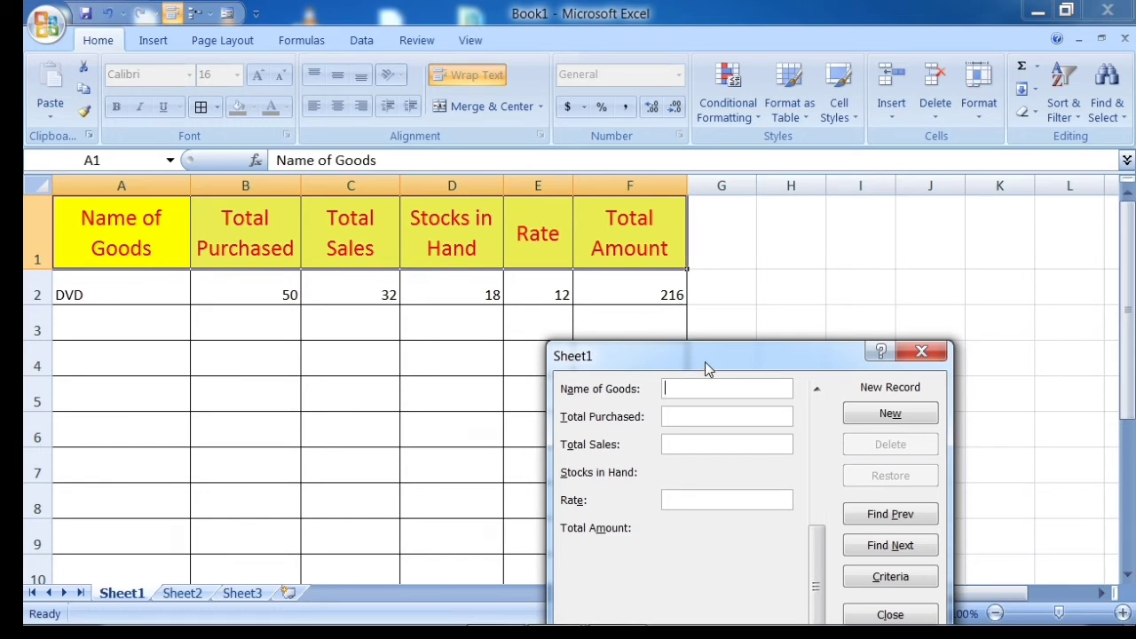
pyautogui.click(931, 353)
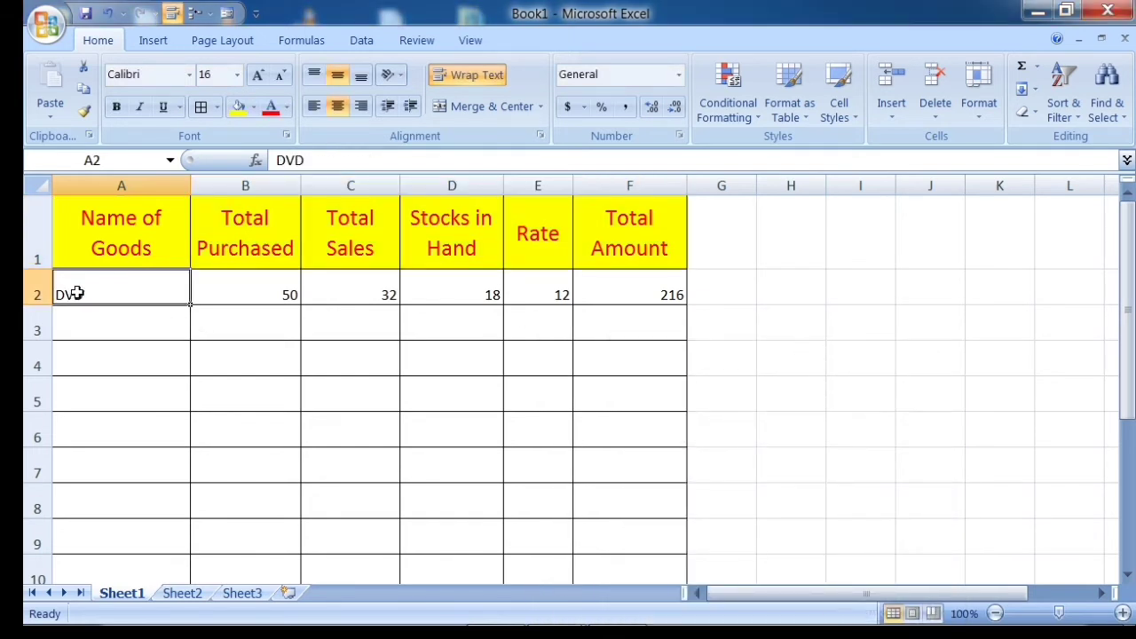
# Raise the data rows' font size to 18.
pyautogui.moveTo(73, 292)
pyautogui.mouseDown()
pyautogui.moveTo(289, 301)
pyautogui.moveTo(618, 578)
pyautogui.mouseUp()
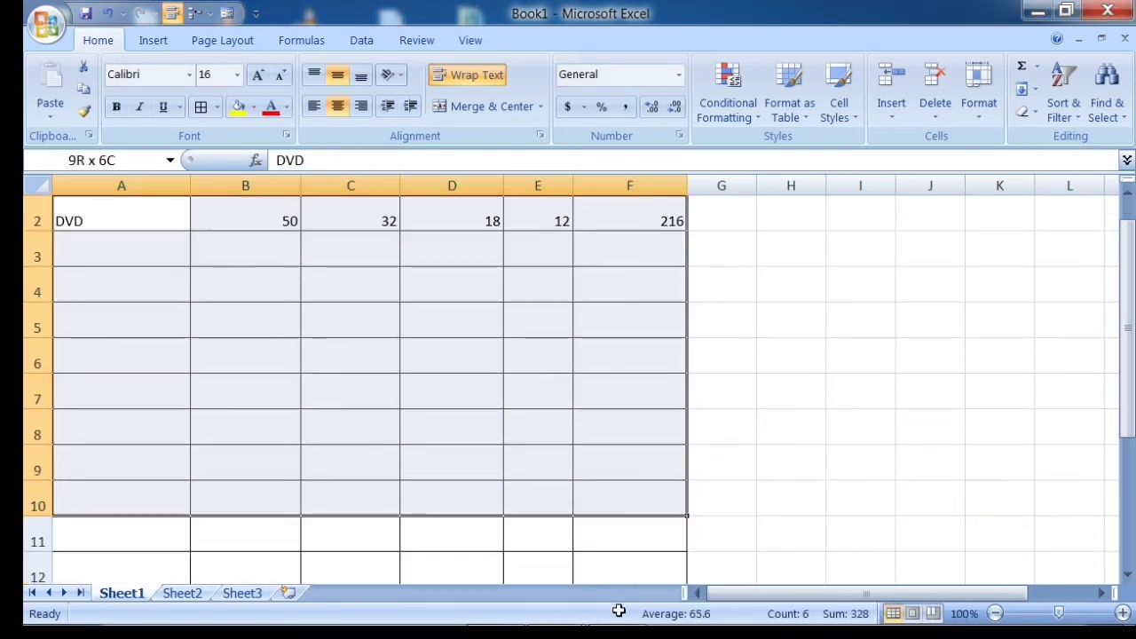
pyautogui.click(257, 76)
pyautogui.click(258, 76)
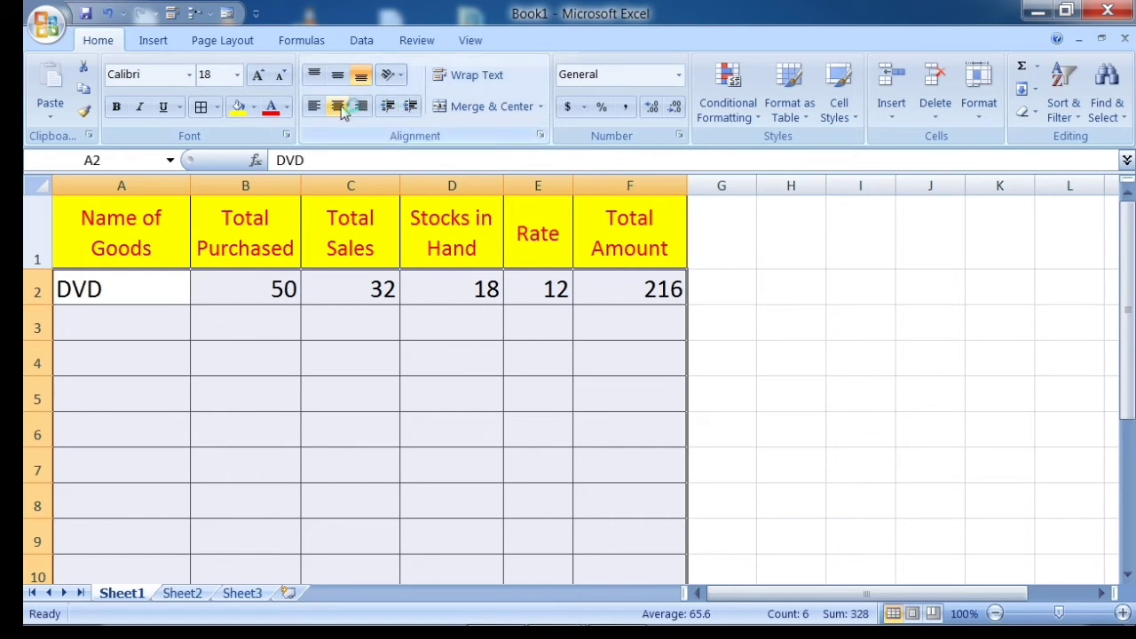
# Centre the numbers in B2:F10 both horizontally and vertically.
pyautogui.click(266, 293)
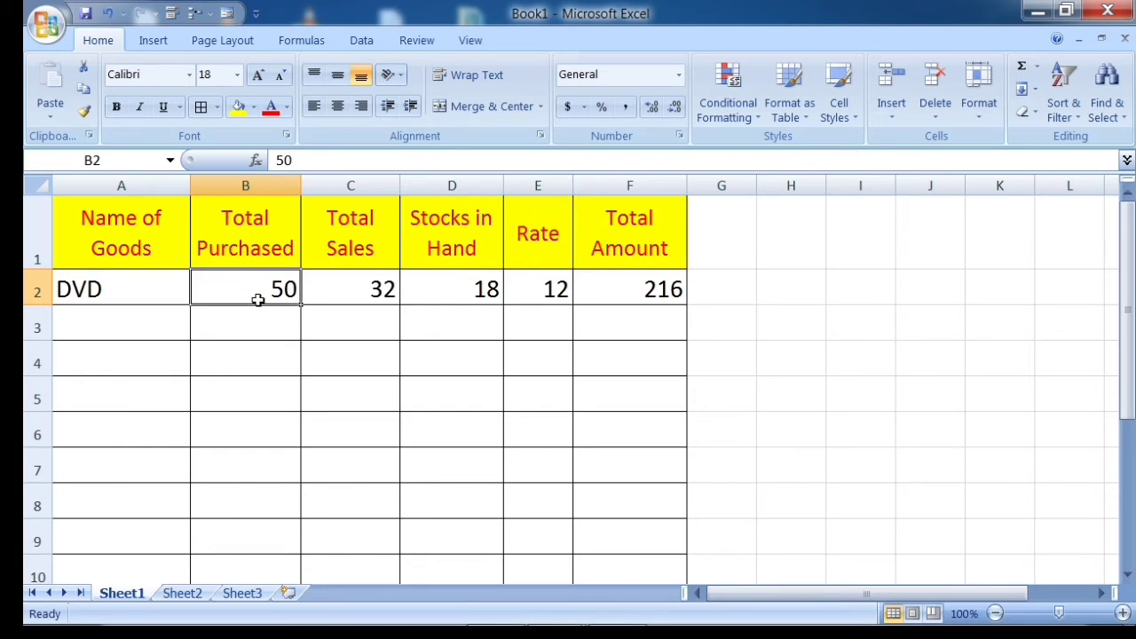
pyautogui.moveTo(257, 296); pyautogui.dragTo(630, 562)
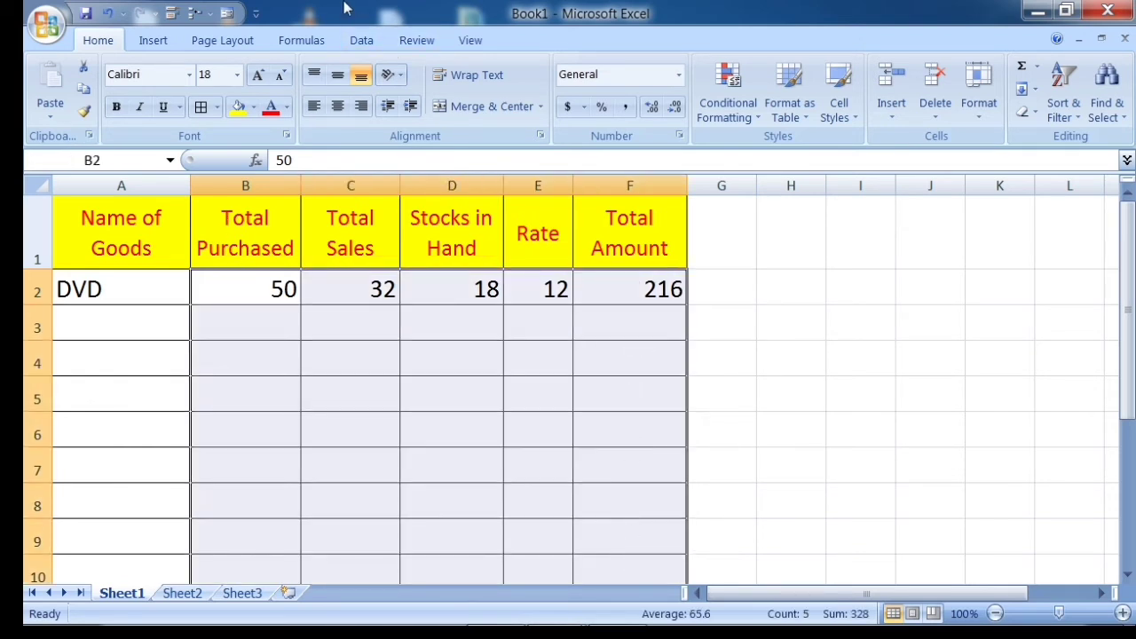
pyautogui.click(346, 106)
pyautogui.click(337, 76)
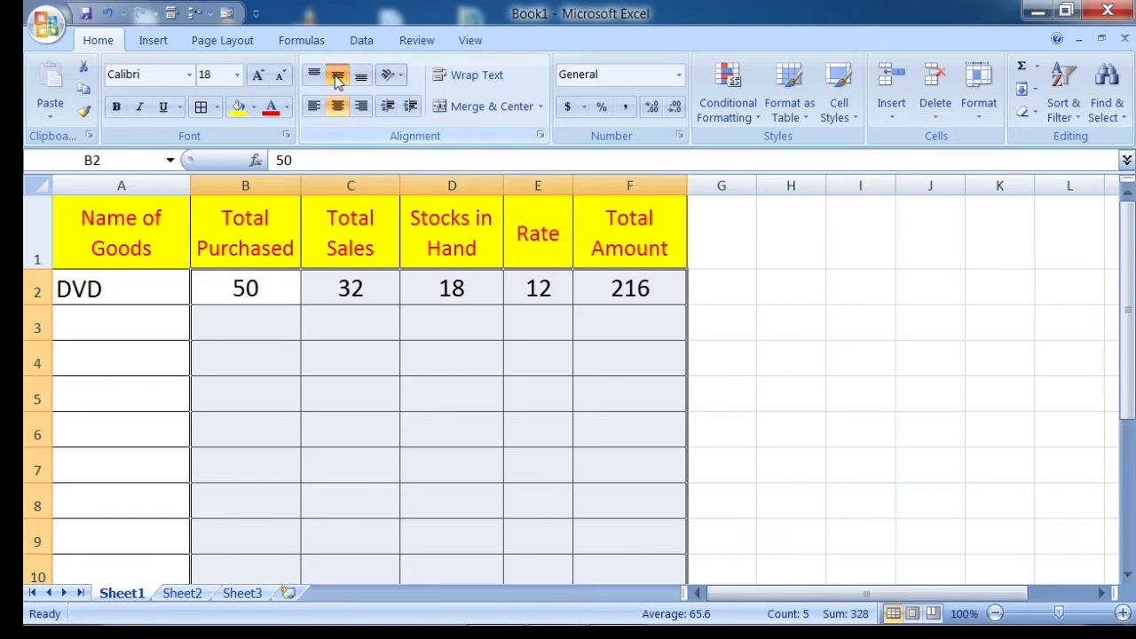
pyautogui.click(132, 282)
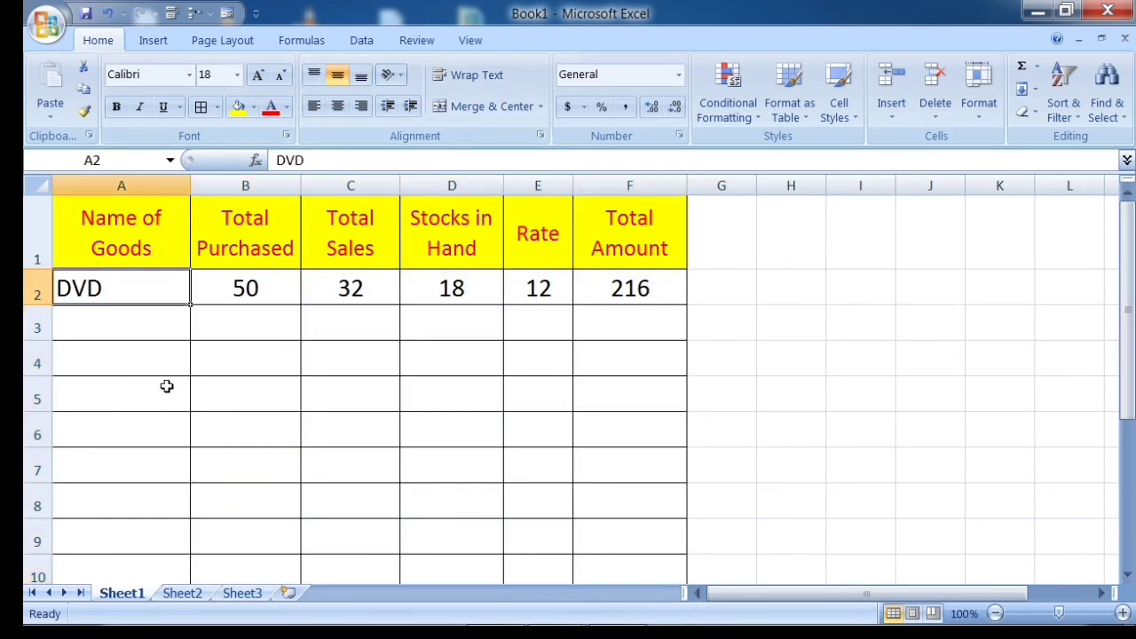
pyautogui.click(294, 288)
# Use the data Form to add a Mouse record: 60 purchased, 33 sold, rate 154.
pyautogui.click(268, 217)
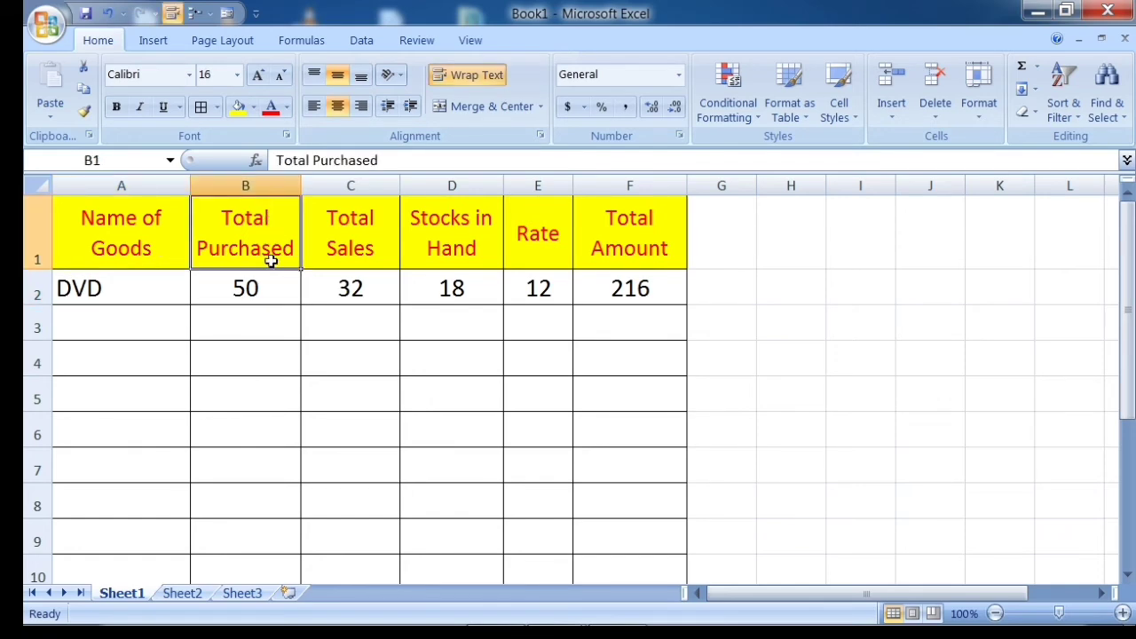
pyautogui.click(229, 13)
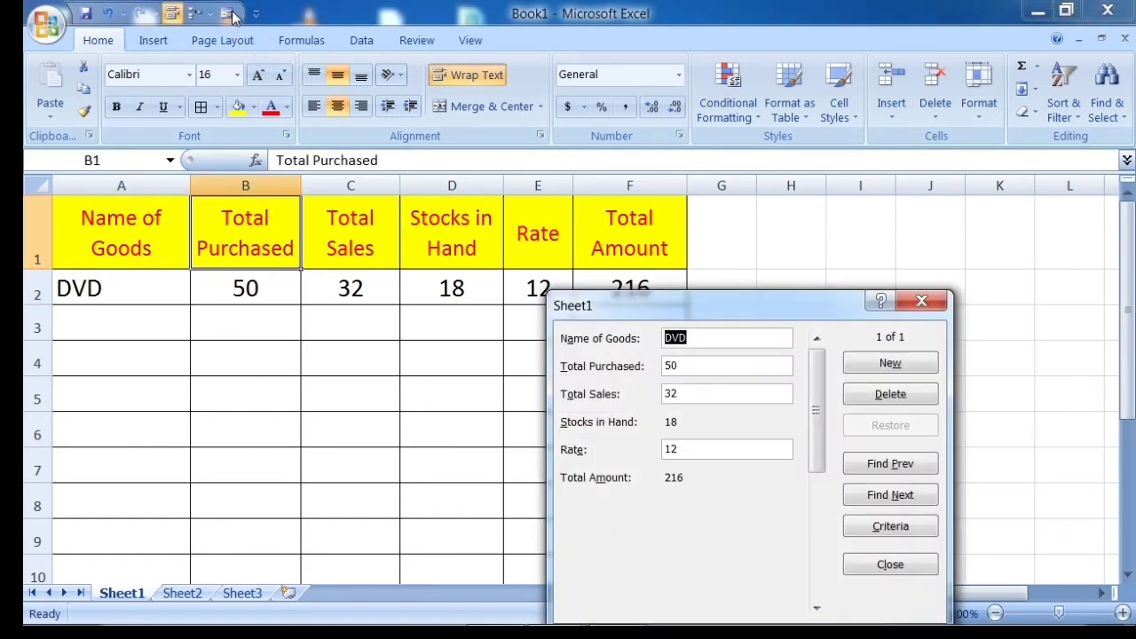
pyautogui.moveTo(800, 305); pyautogui.dragTo(741, 227)
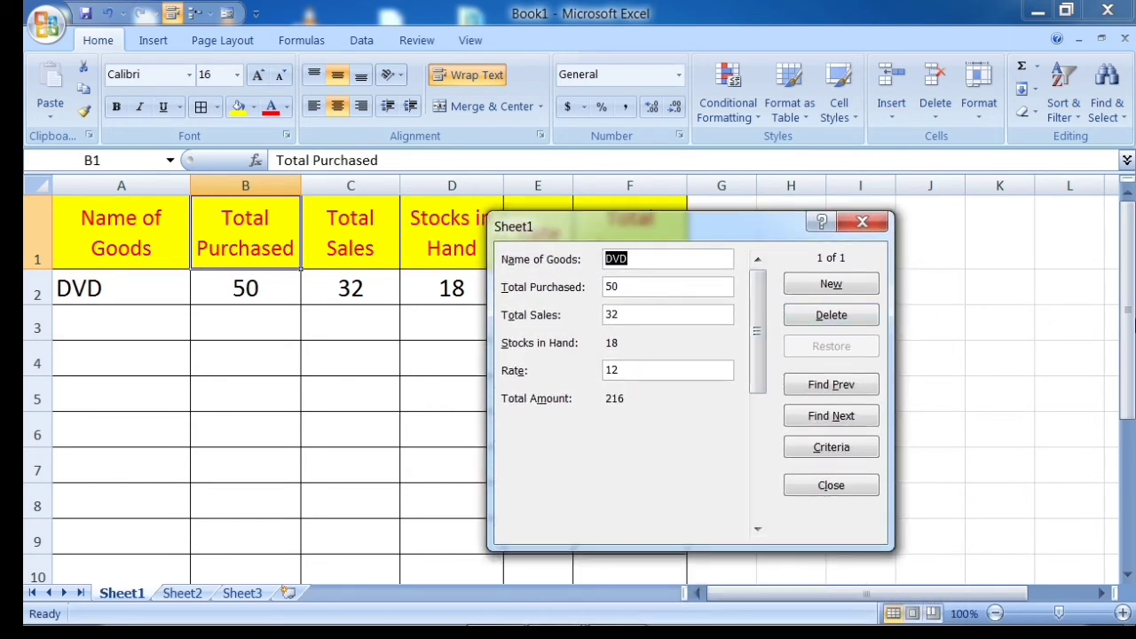
pyautogui.click(820, 285)
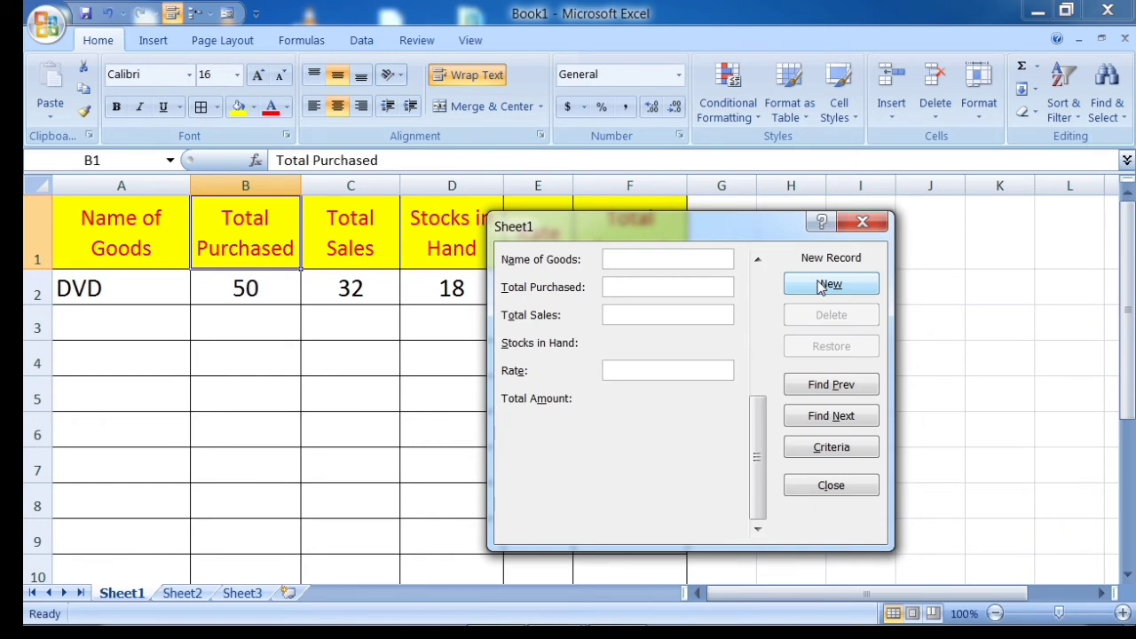
pyautogui.write('Mou')
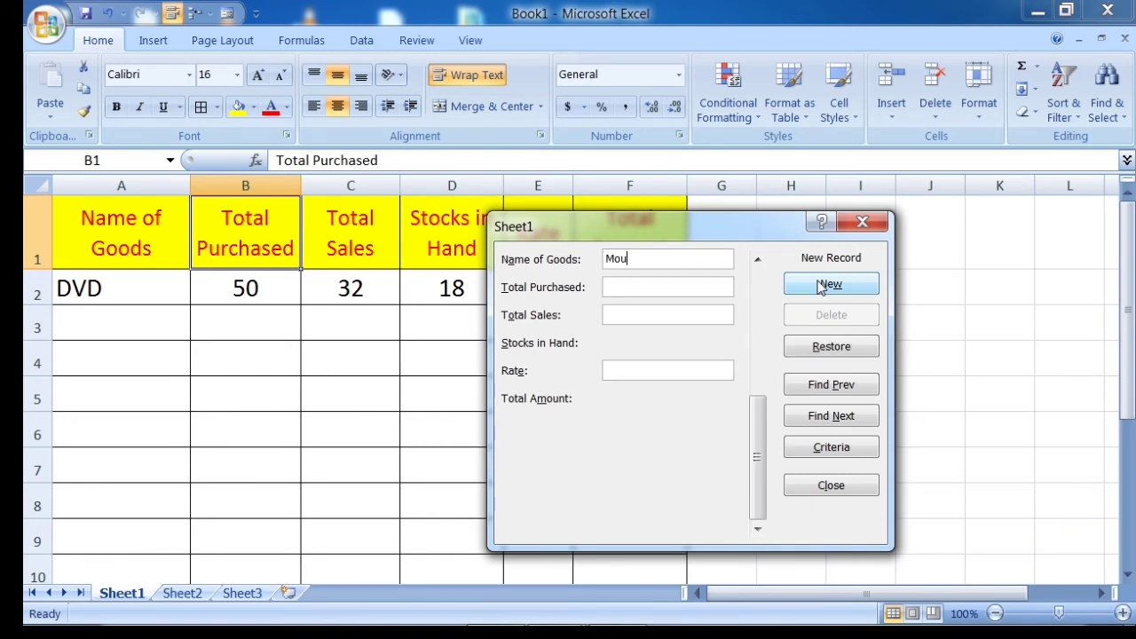
pyautogui.write('se')
pyautogui.press('Tab')
pyautogui.write('60')
pyautogui.write('3')
pyautogui.write('3')
pyautogui.write('154')
pyautogui.click(821, 285)
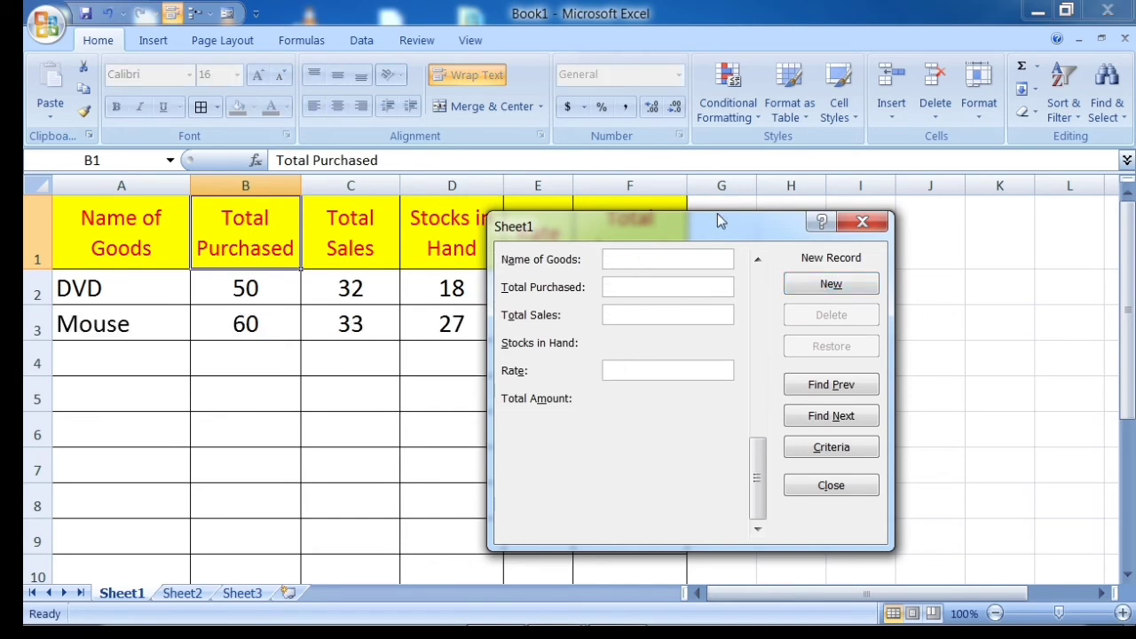
# Fill the form with a Keyboard record: 30 purchased, 22 sold, rate 240.
pyautogui.moveTo(716, 221); pyautogui.dragTo(925, 206)
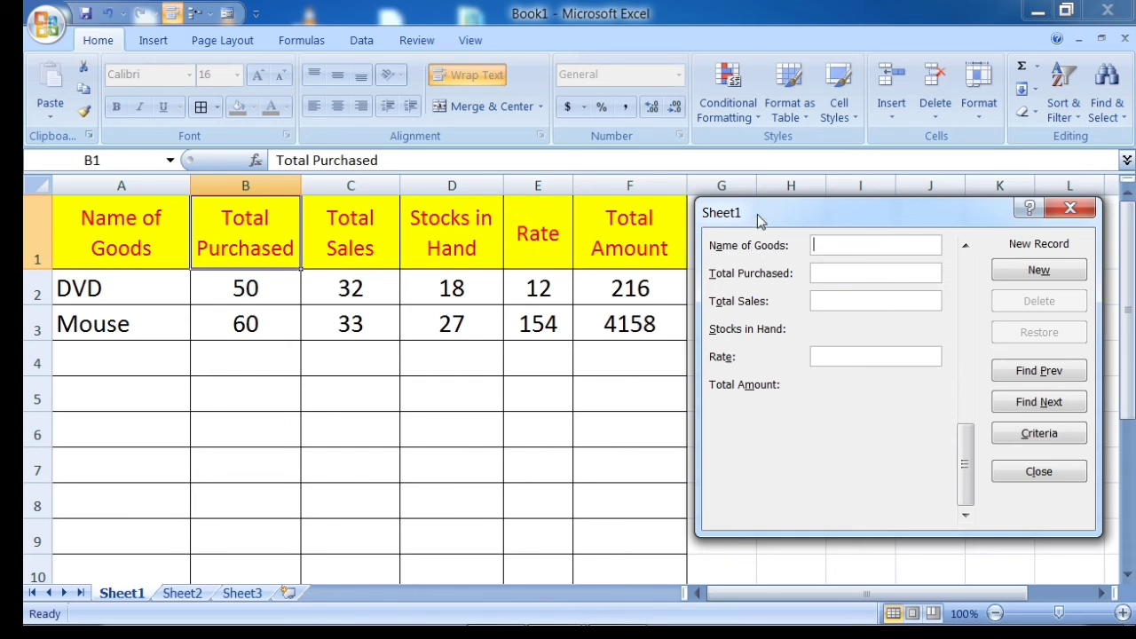
pyautogui.moveTo(757, 214); pyautogui.dragTo(671, 214)
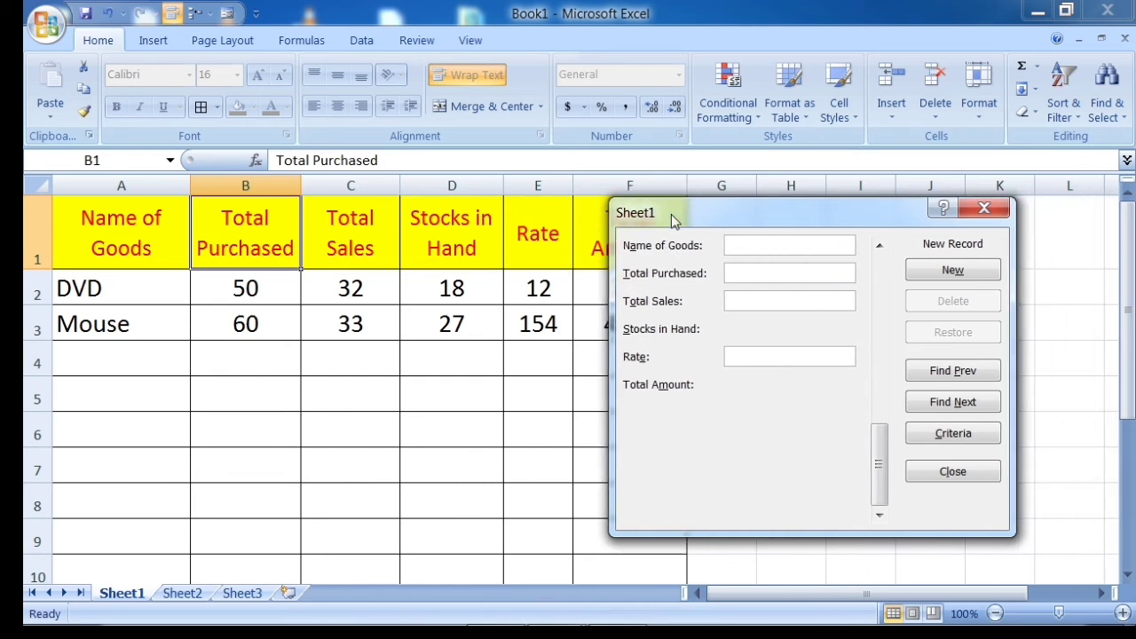
pyautogui.click(728, 244)
pyautogui.write('Key')
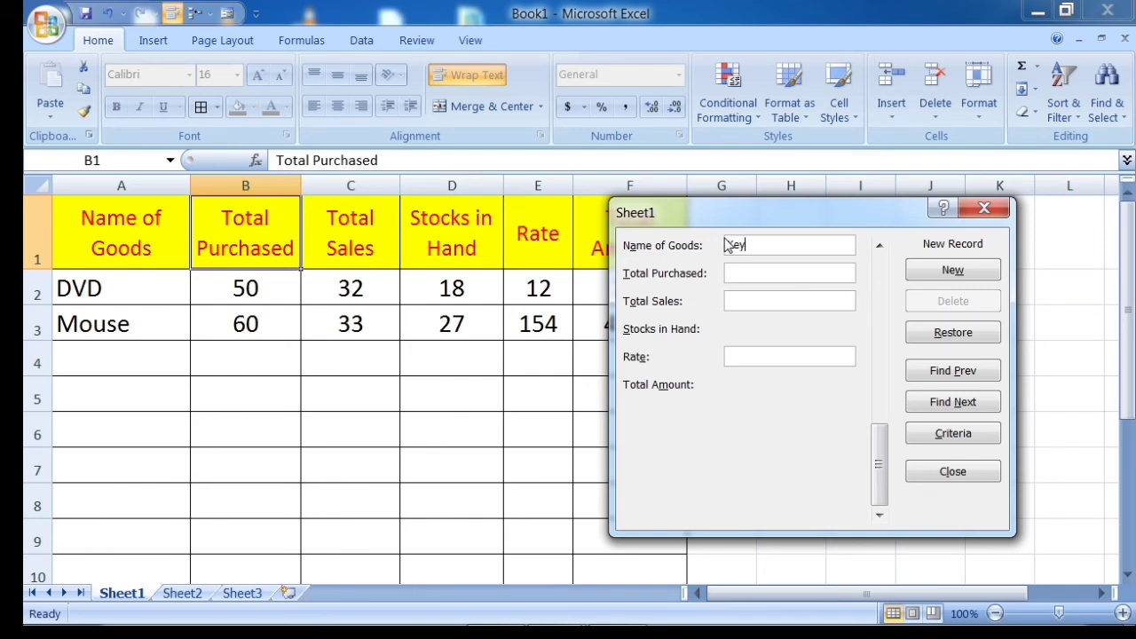
pyautogui.write('board')
pyautogui.press('Tab')
pyautogui.write('30')
pyautogui.press('Tab')
pyautogui.write('22')
pyautogui.press('Tab')
pyautogui.write('240')
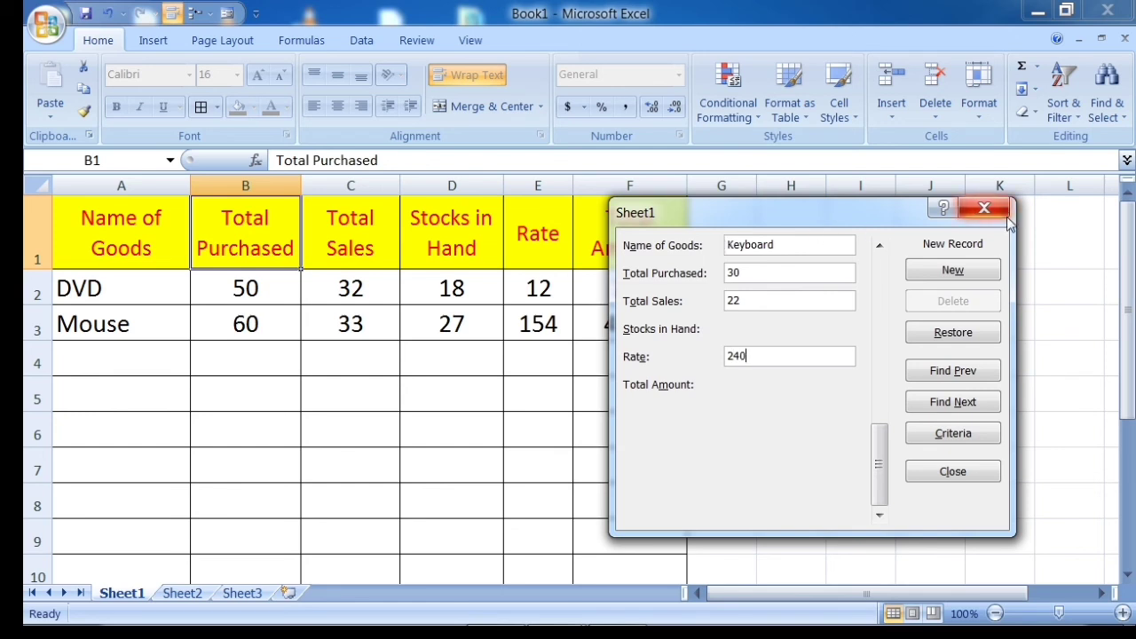
# Save the Keyboard record into row 4, giving a 1920 total, and close the form.
pyautogui.click(952, 271)
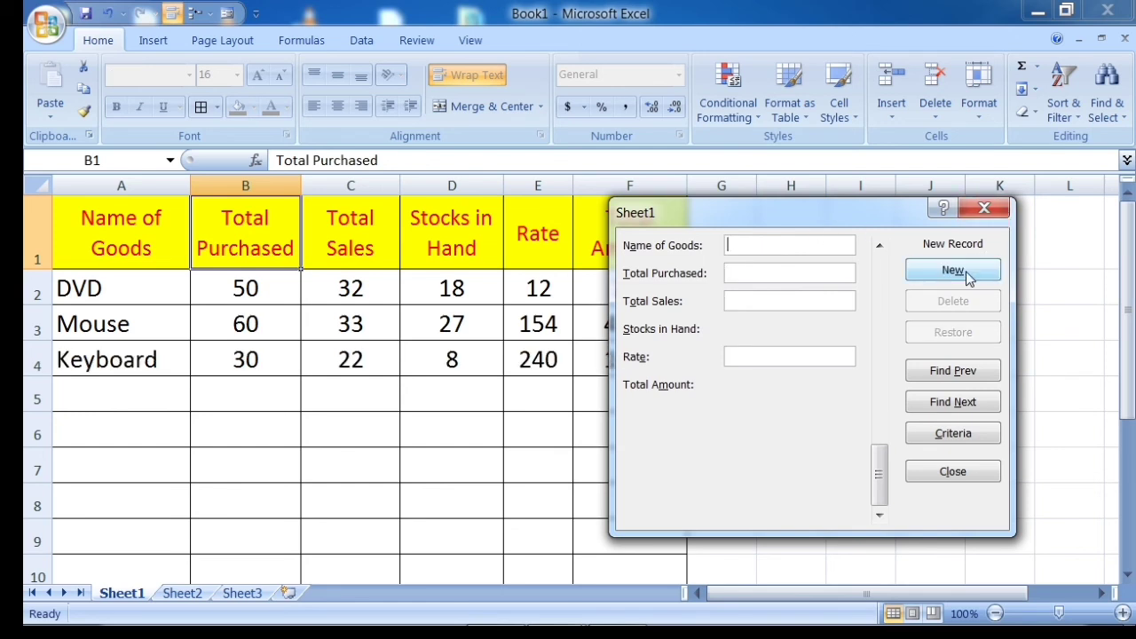
pyautogui.moveTo(890, 212)
pyautogui.mouseDown()
pyautogui.moveTo(991, 224)
pyautogui.moveTo(974, 224)
pyautogui.mouseUp()
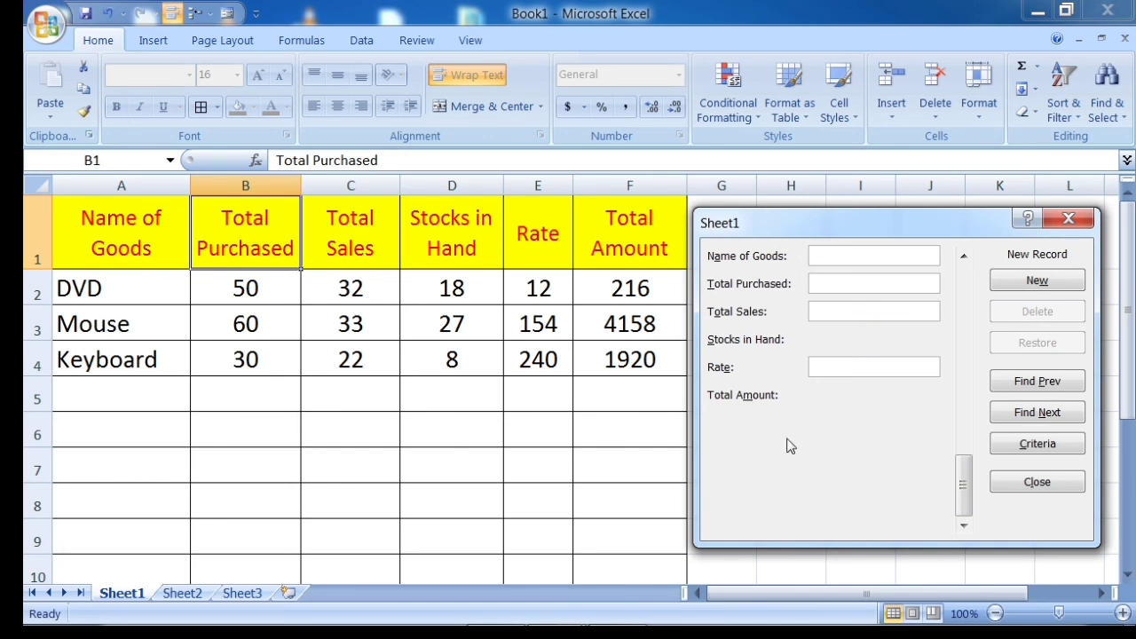
pyautogui.click(1025, 481)
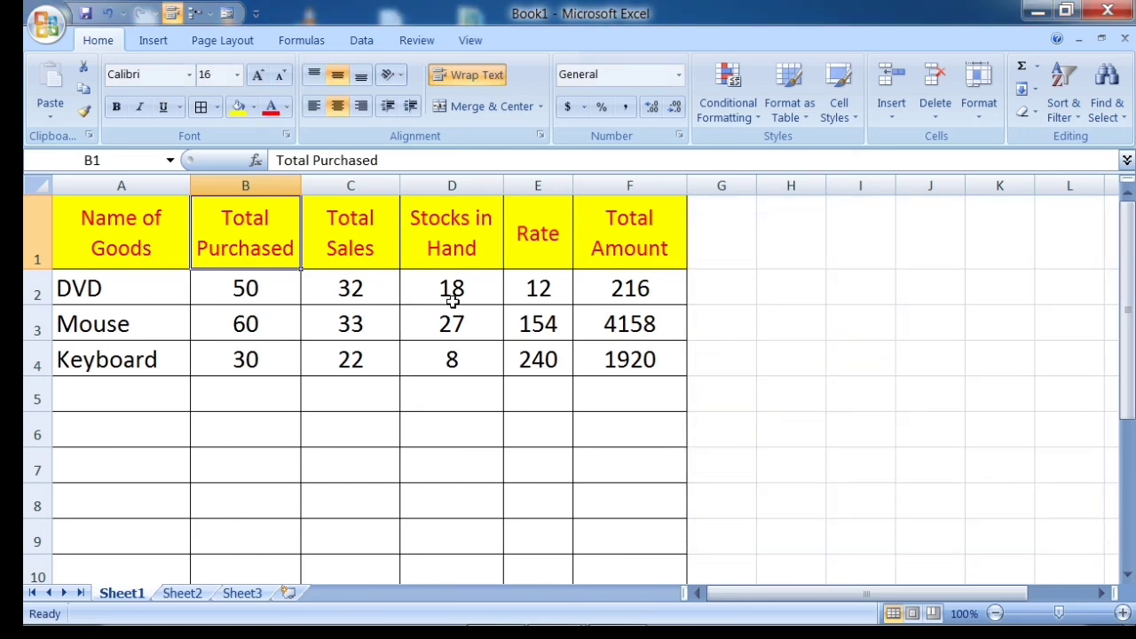